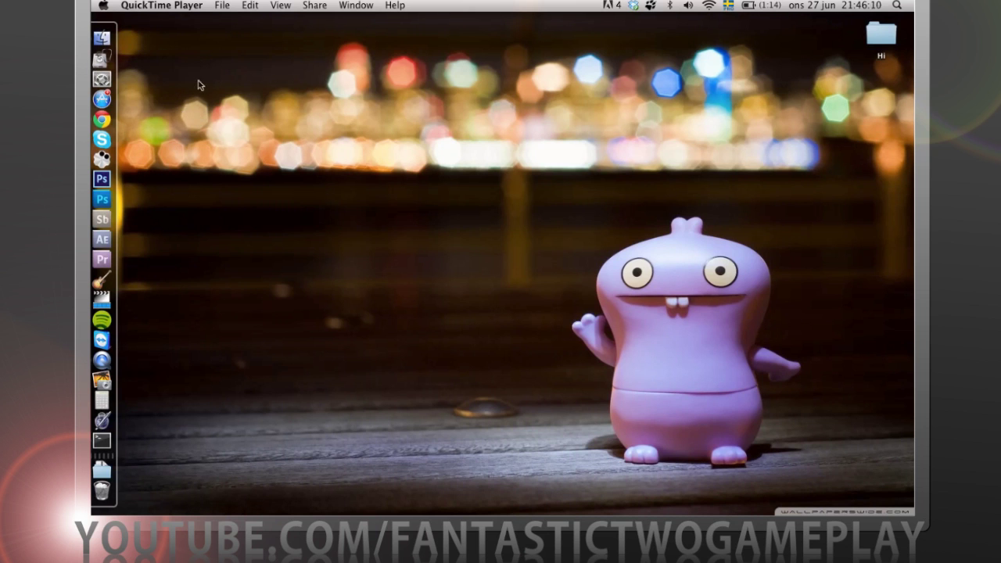
Bring Chrome with bdcraft.net to the front
{"action": "left_click", "coordinate": [102, 118]}
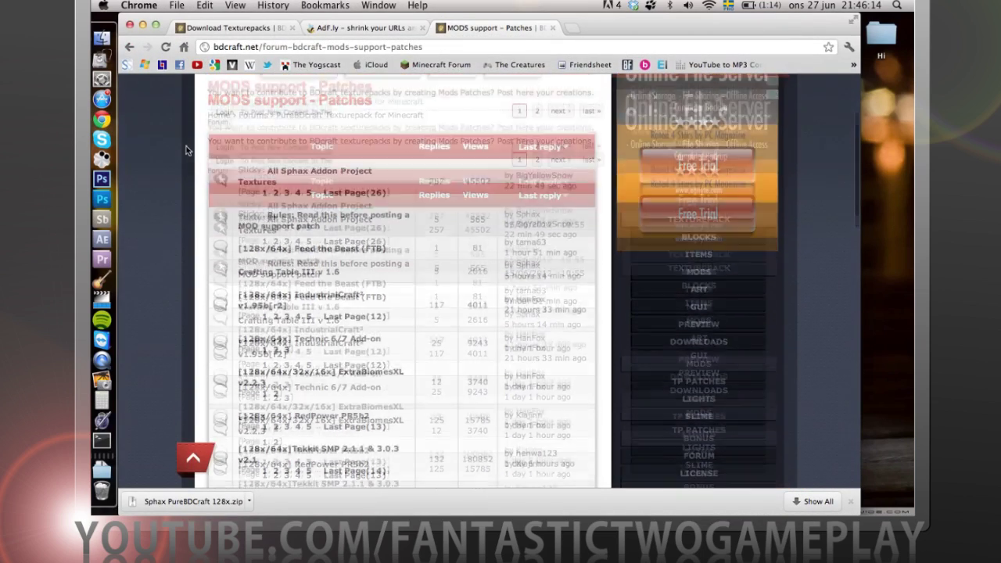
{"action": "scroll", "coordinate": [187, 150], "scroll_direction": "up", "scroll_amount": 5}
{"action": "scroll", "coordinate": [188, 151], "scroll_direction": "down", "scroll_amount": 3}
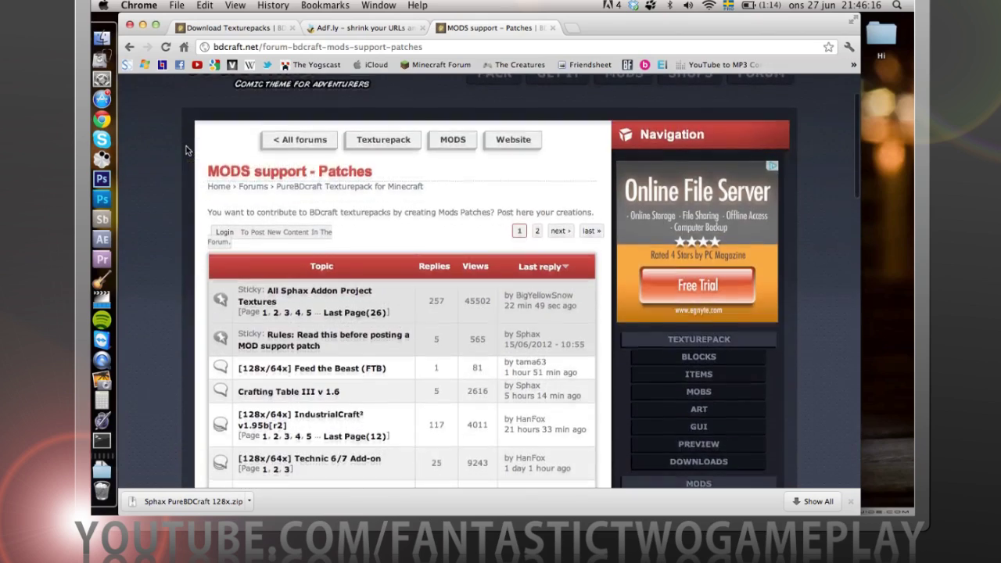
{"action": "scroll", "coordinate": [188, 145], "scroll_direction": "up", "scroll_amount": 4}
Switch to the Download Texturepacks page and scroll to the Sphax PureBDcraft 512x512–16x16 download list
{"action": "left_click", "coordinate": [227, 28]}
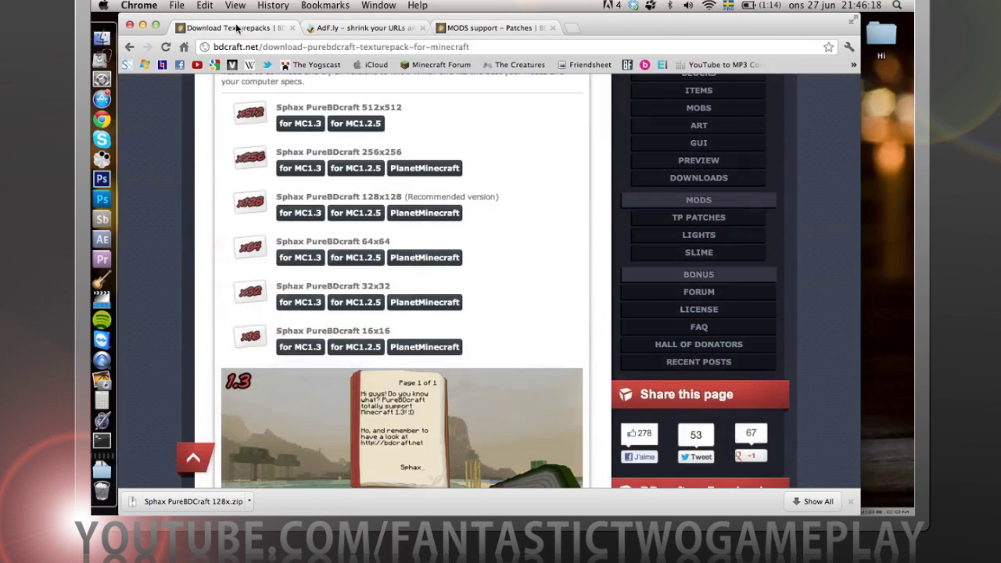
{"action": "scroll", "coordinate": [284, 262], "scroll_direction": "up", "scroll_amount": 2}
{"action": "scroll", "coordinate": [284, 262], "scroll_direction": "up", "scroll_amount": 5}
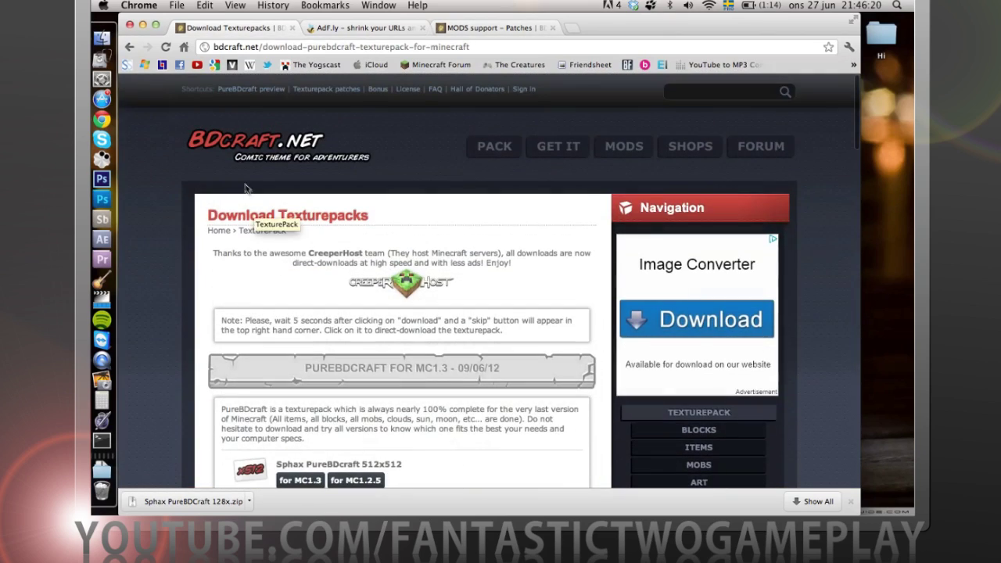
{"action": "scroll", "coordinate": [415, 330], "scroll_direction": "down", "scroll_amount": 2}
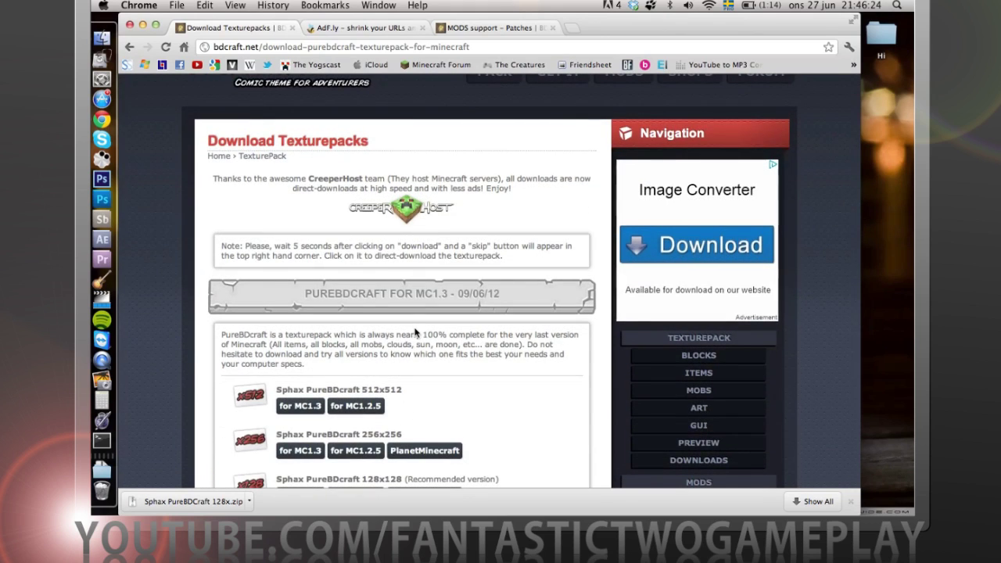
{"action": "scroll", "coordinate": [415, 332], "scroll_direction": "down", "scroll_amount": 5}
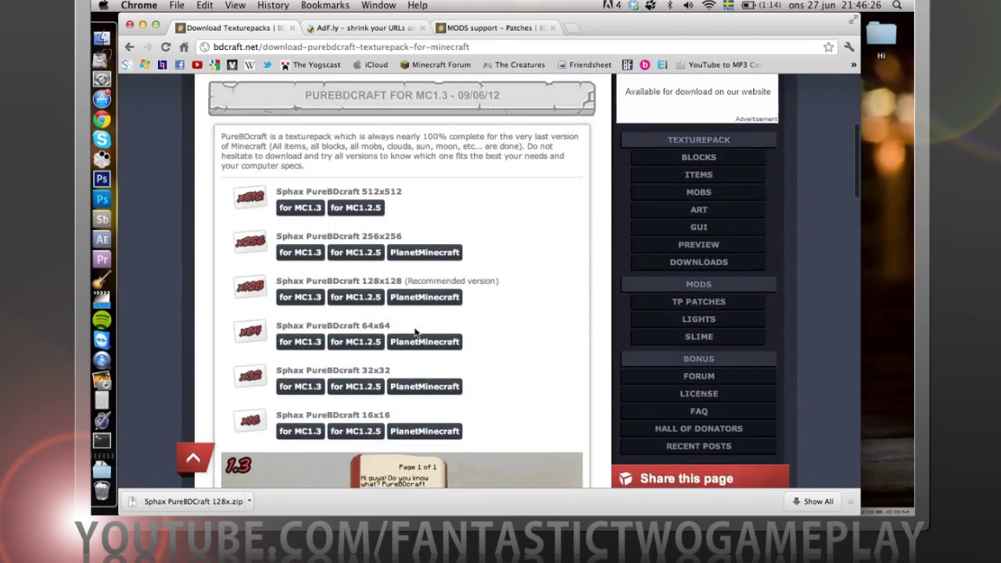
{"action": "scroll", "coordinate": [415, 333], "scroll_direction": "up", "scroll_amount": 7}
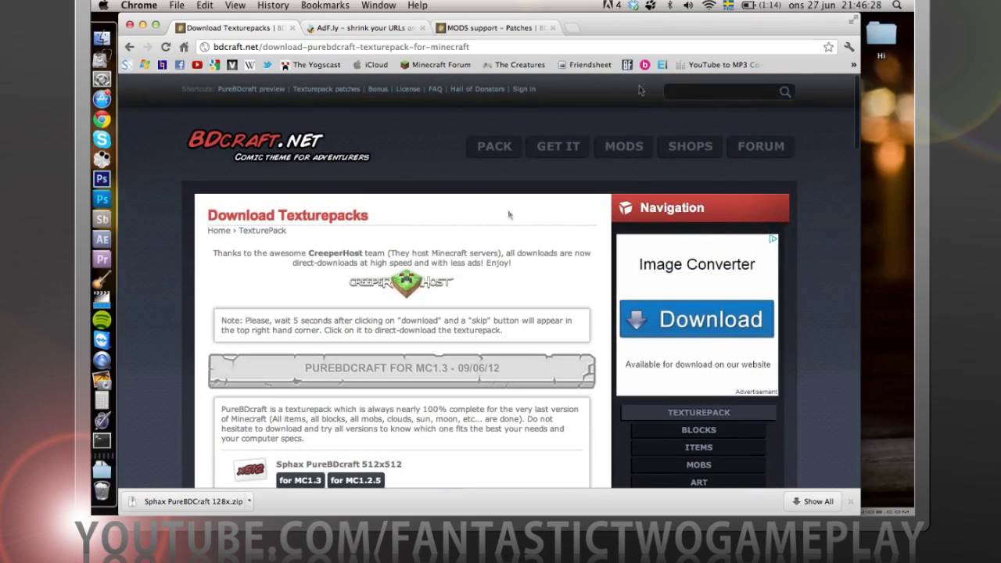
{"action": "scroll", "coordinate": [498, 296], "scroll_direction": "down", "scroll_amount": 5}
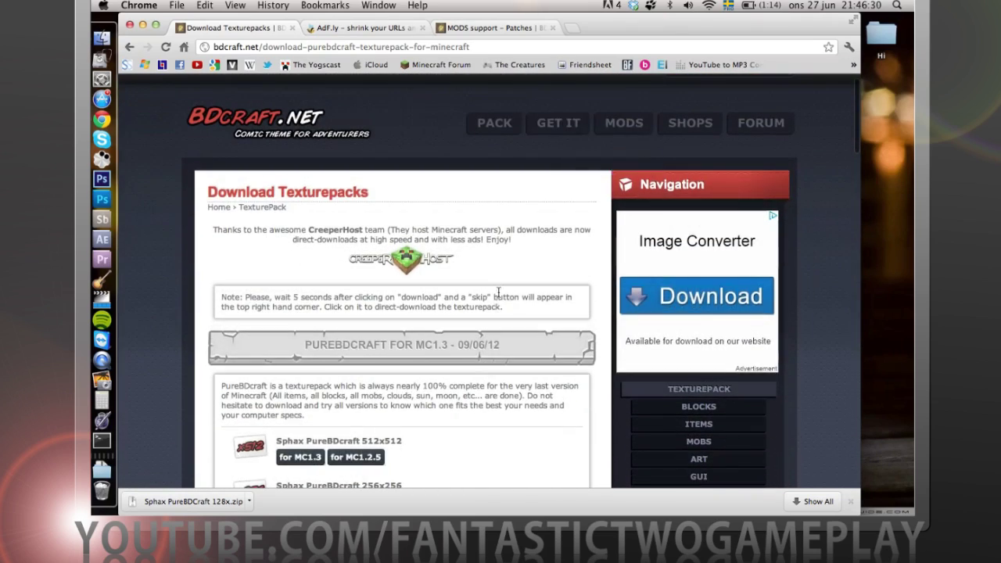
{"action": "scroll", "coordinate": [498, 295], "scroll_direction": "down", "scroll_amount": 1}
{"action": "scroll", "coordinate": [332, 270], "scroll_direction": "down", "scroll_amount": 2}
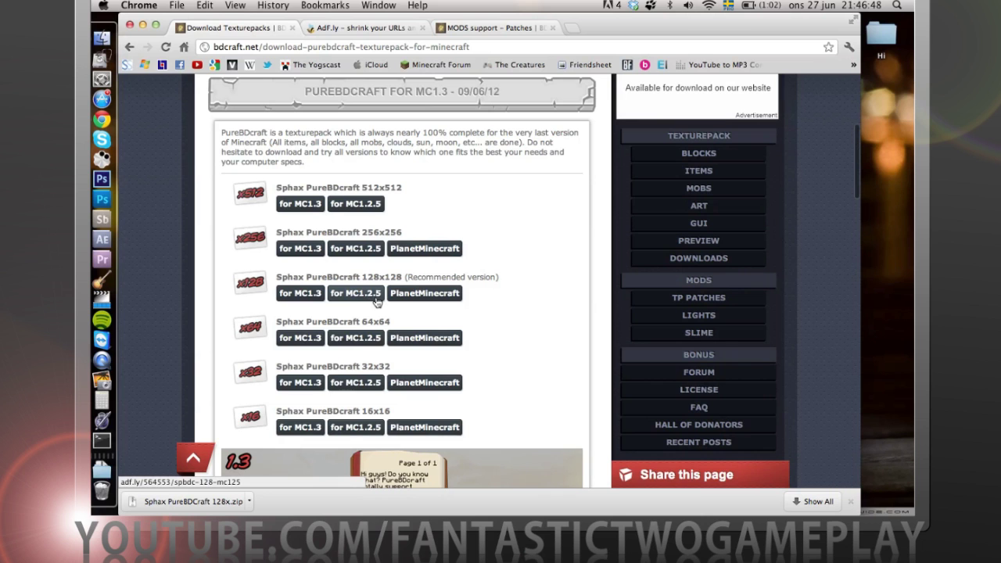
Download the 128x128 pack for MC1.2.5 and close both adf.ly ad tabs
{"action": "left_click", "coordinate": [370, 301]}
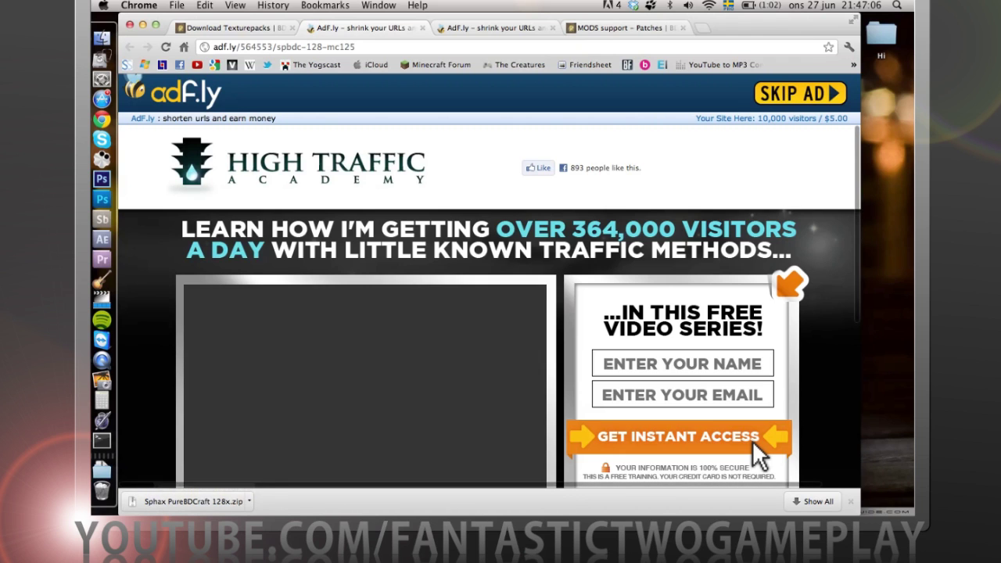
{"action": "left_click", "coordinate": [422, 28]}
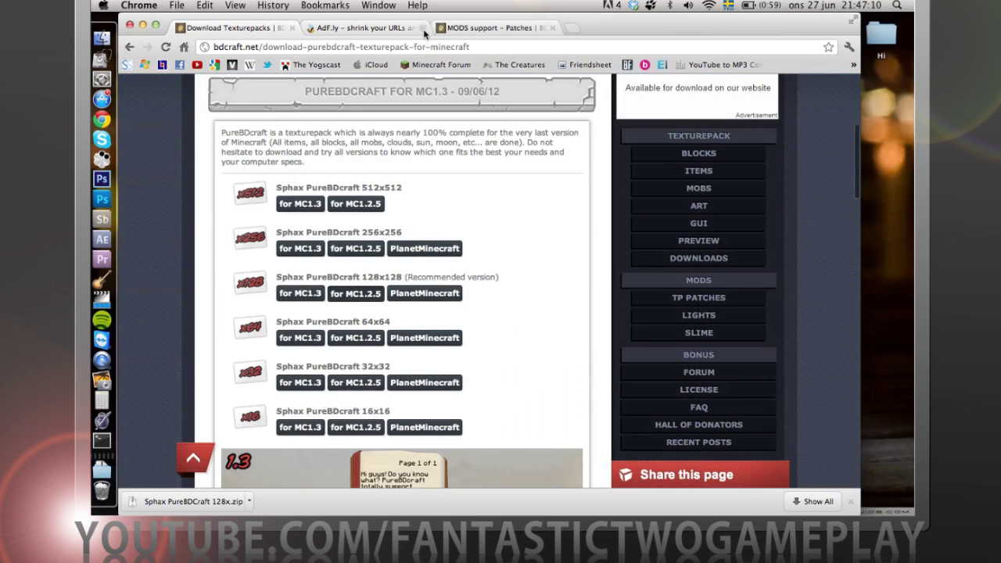
{"action": "left_click", "coordinate": [422, 28]}
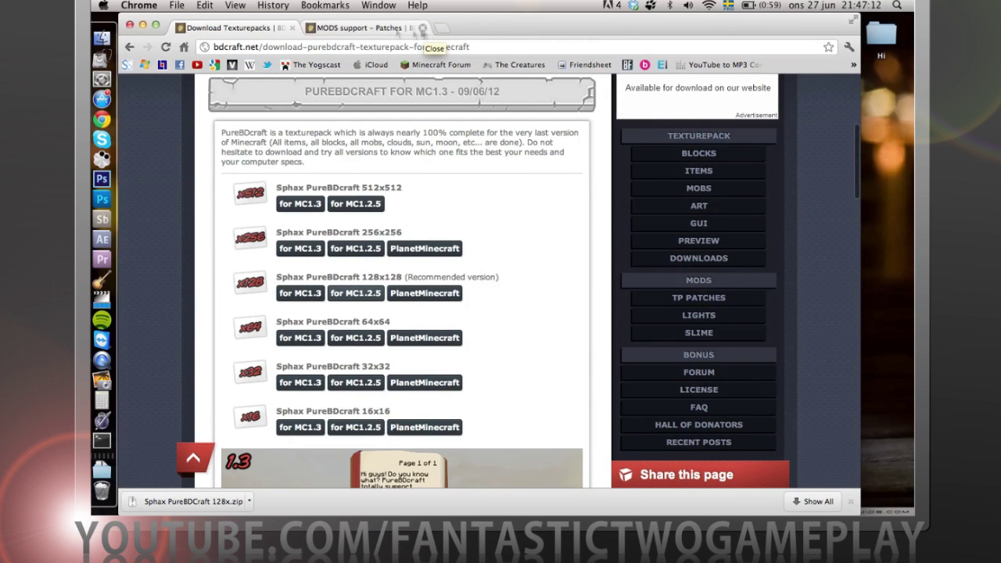
Reveal Sphax PureBDCraft 128x.zip in Finder and minimise Chrome
{"action": "left_click", "coordinate": [249, 503]}
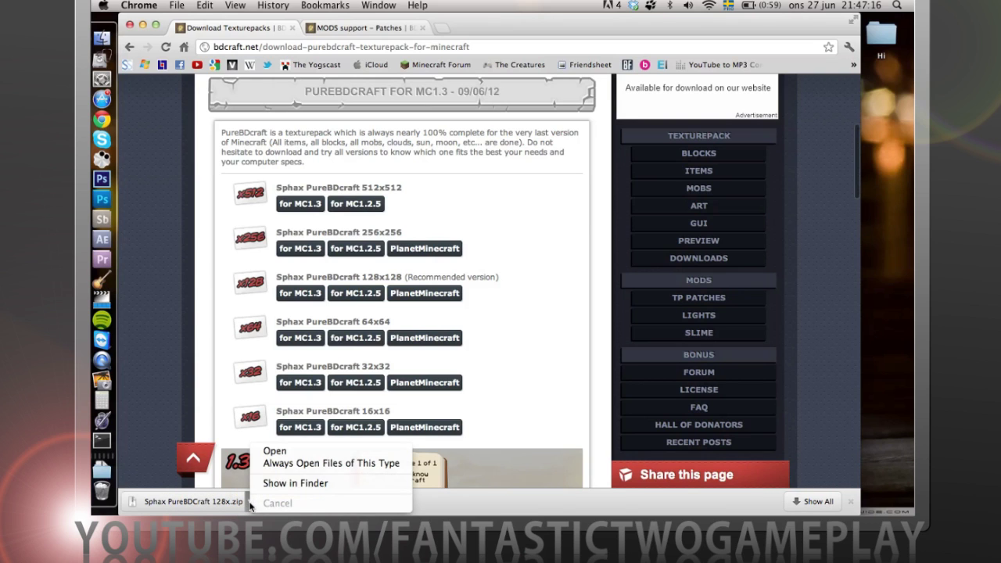
{"action": "left_click", "coordinate": [274, 480]}
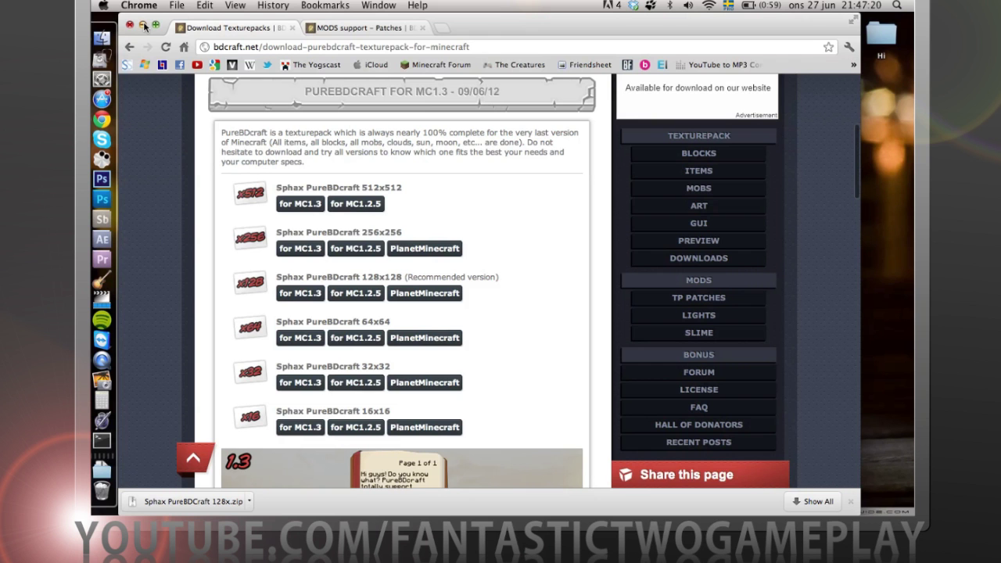
{"action": "left_click", "coordinate": [143, 25]}
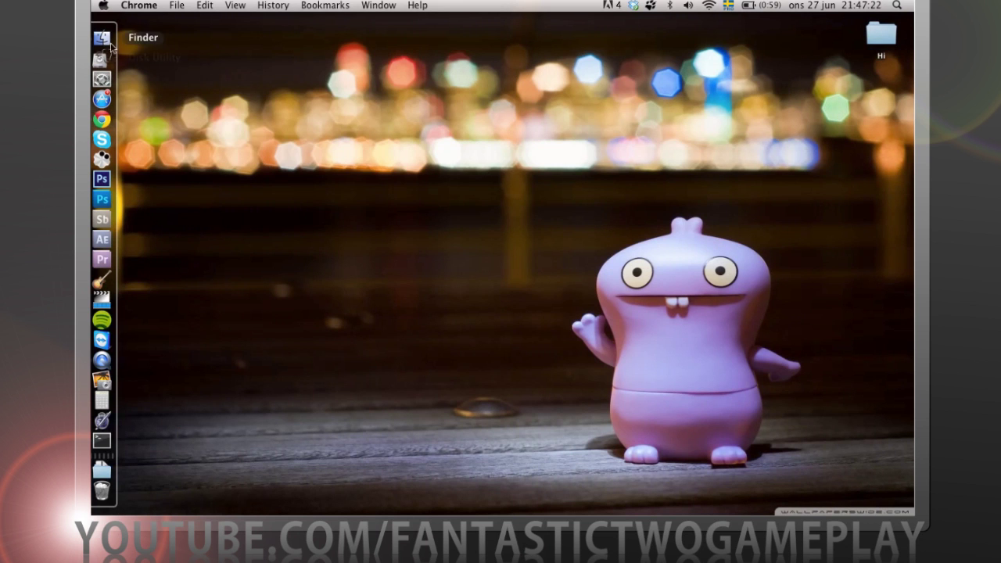
{"action": "left_click", "coordinate": [106, 33]}
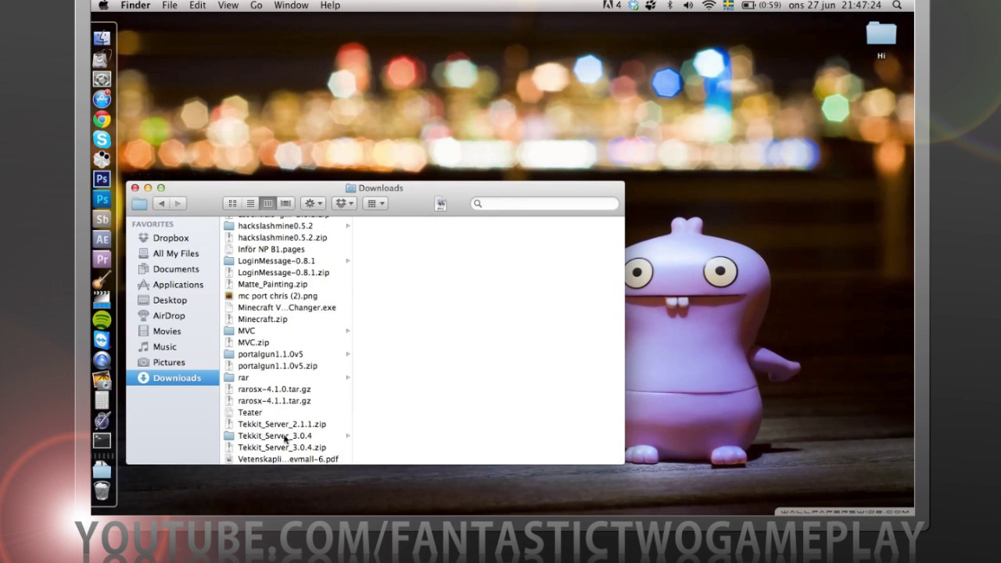
{"action": "scroll", "coordinate": [285, 439], "scroll_direction": "down", "scroll_amount": 1}
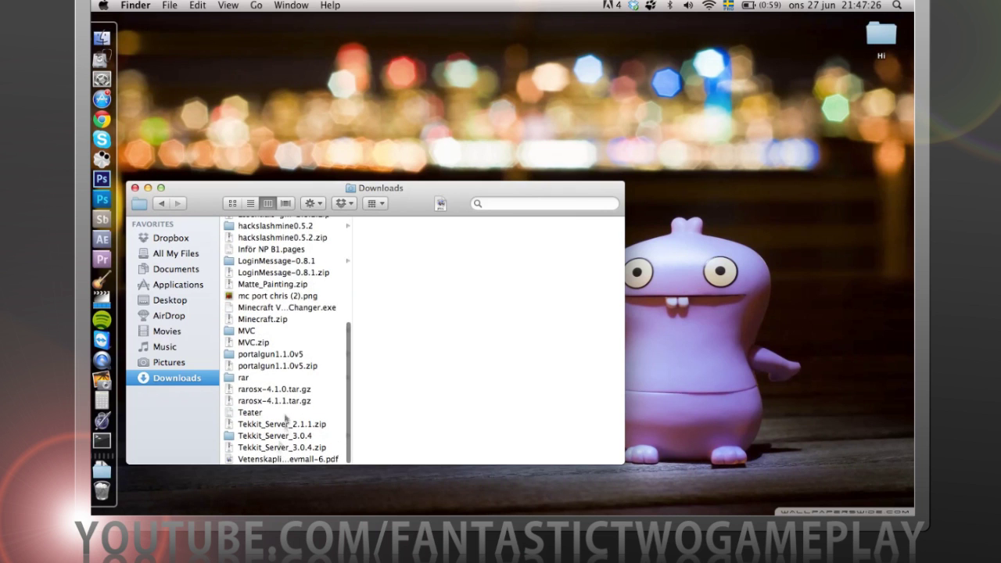
{"action": "scroll", "coordinate": [290, 367], "scroll_direction": "down", "scroll_amount": 2}
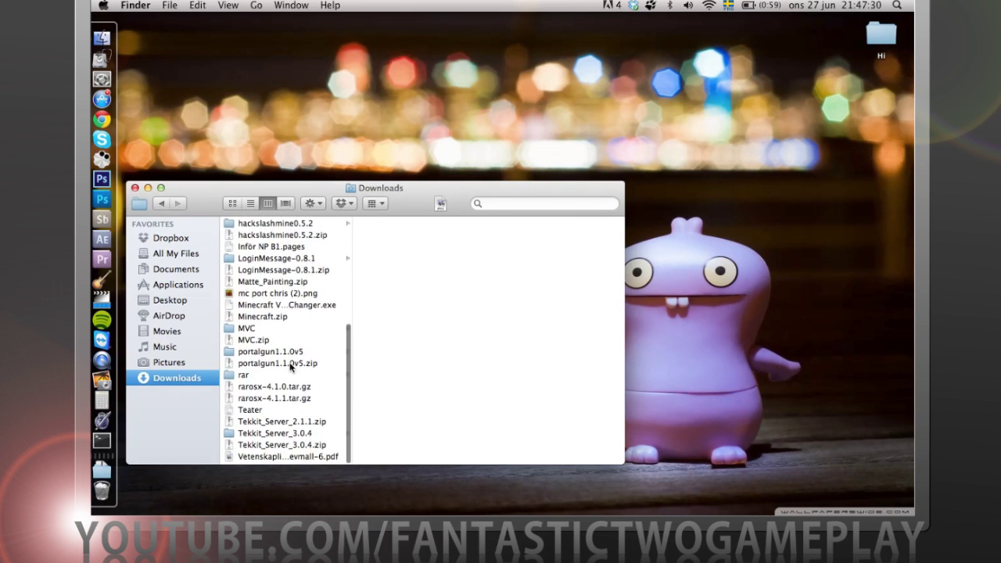
{"action": "scroll", "coordinate": [291, 366], "scroll_direction": "up", "scroll_amount": 5}
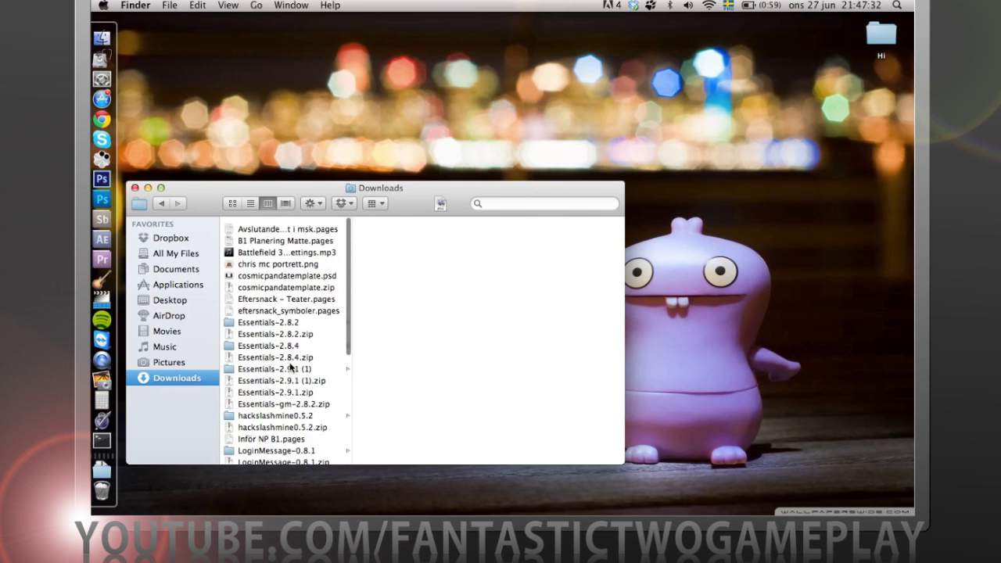
{"action": "scroll", "coordinate": [291, 367], "scroll_direction": "down", "scroll_amount": 3}
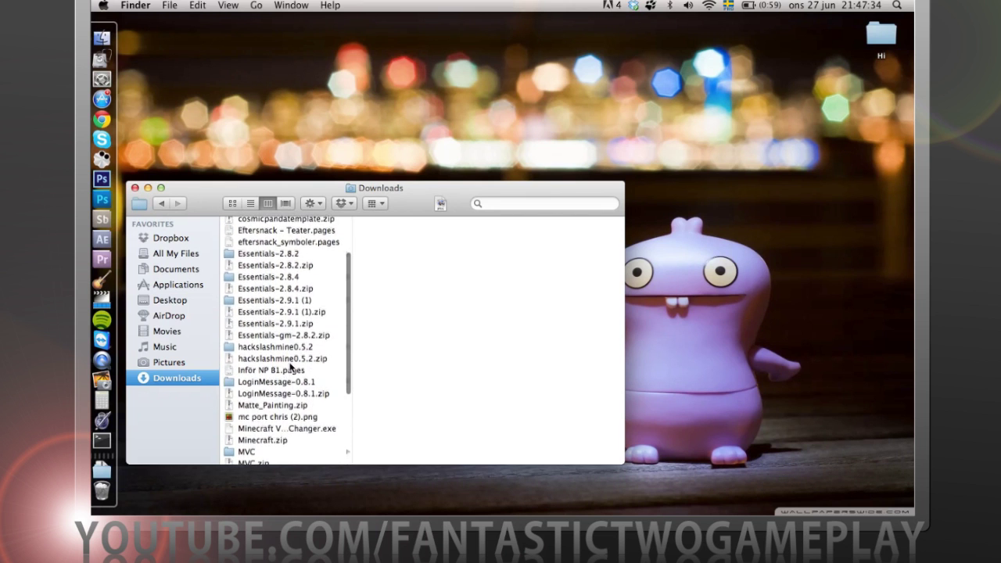
{"action": "scroll", "coordinate": [291, 367], "scroll_direction": "down", "scroll_amount": 3}
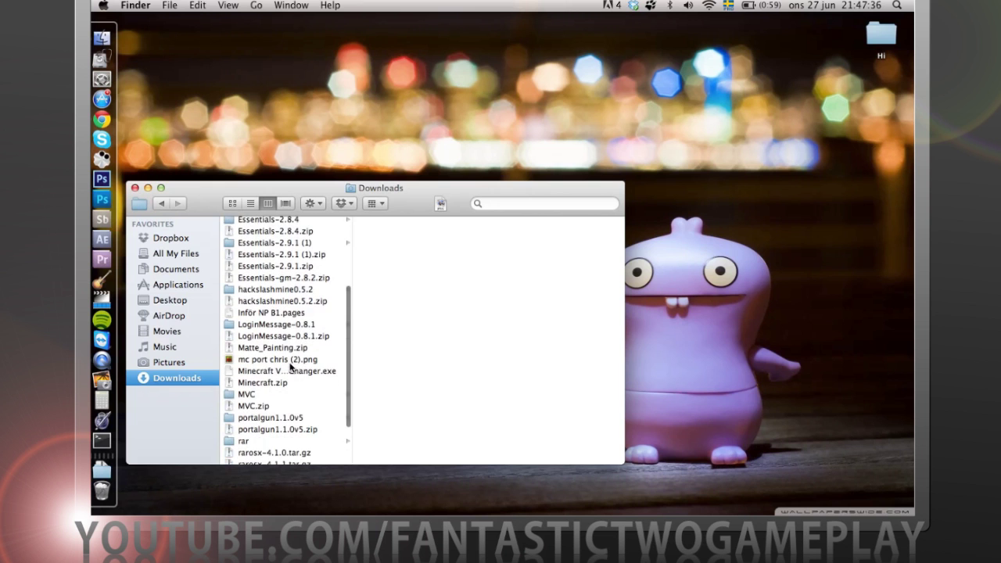
{"action": "left_click", "coordinate": [147, 187]}
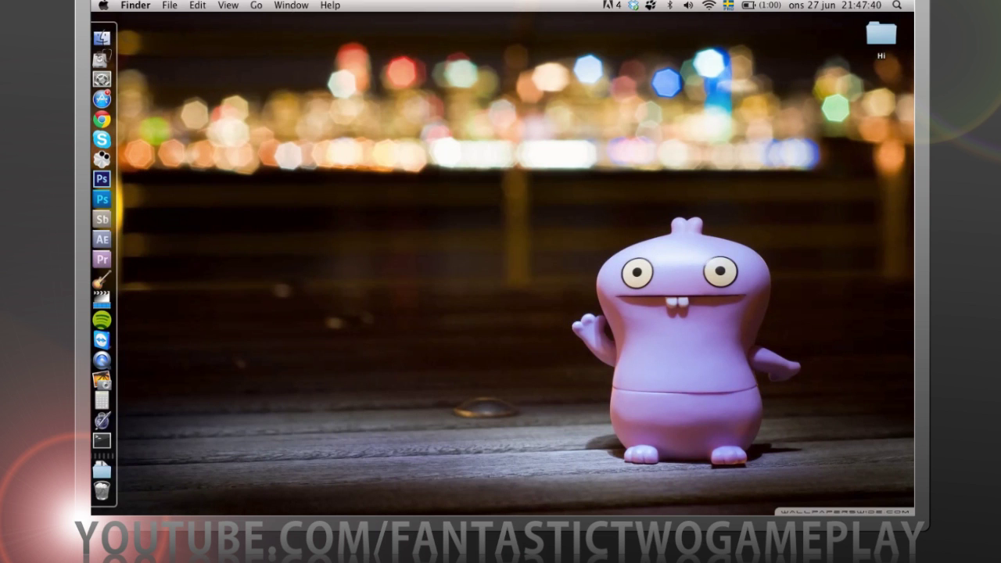
{"action": "left_click", "coordinate": [252, 5]}
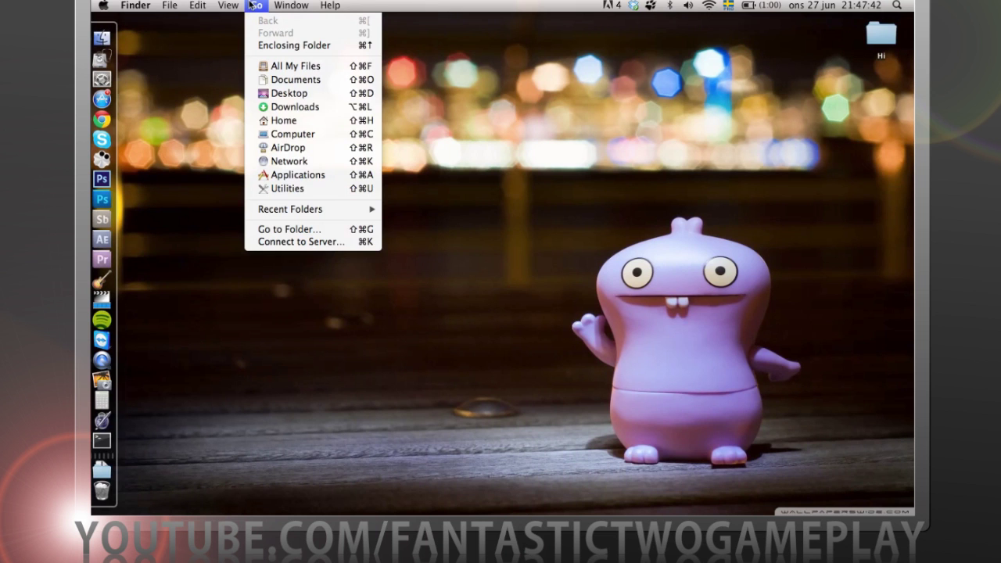
Go to the folder ~/Library/Application Support/ through Go to Folder
{"action": "left_click", "coordinate": [374, 229]}
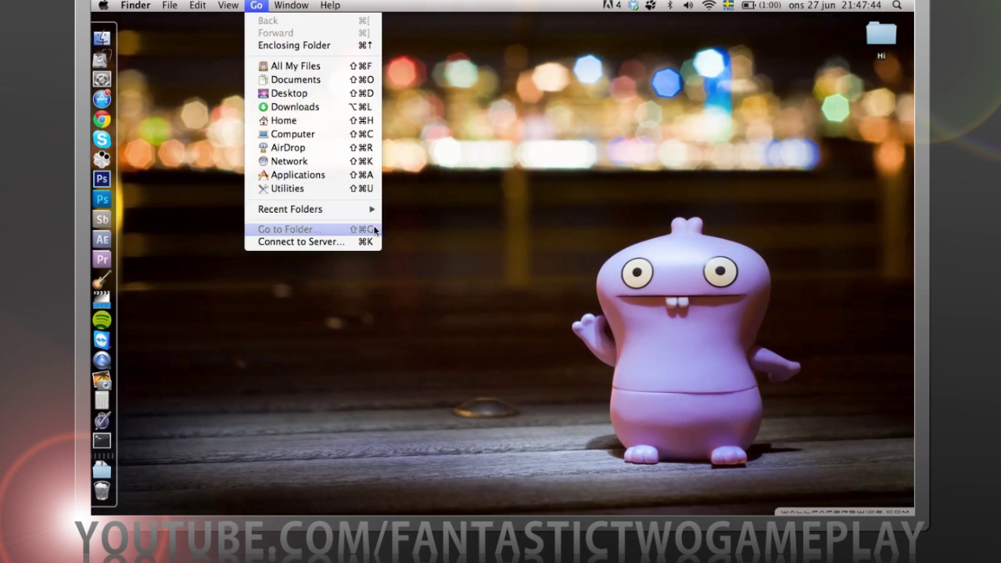
{"action": "left_click", "coordinate": [256, 6]}
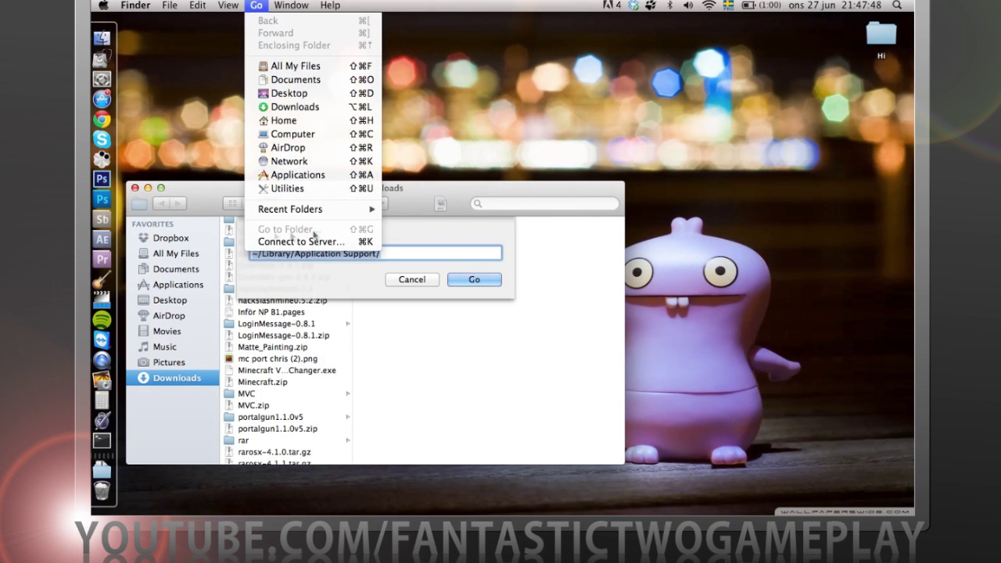
{"action": "left_click", "coordinate": [417, 243]}
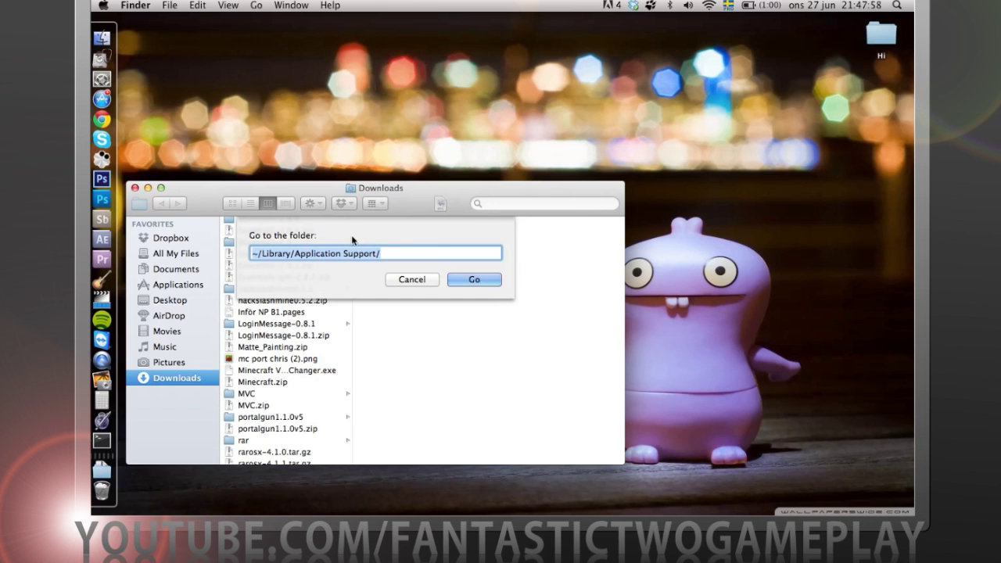
{"action": "left_click", "coordinate": [473, 279]}
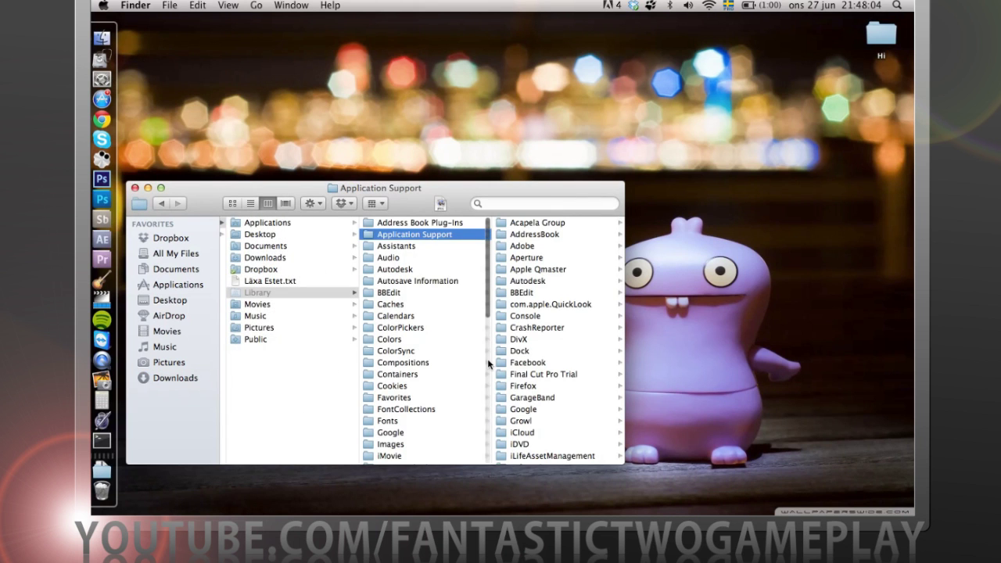
Open techniclauncher and then its tekkit folder in Application Support
{"action": "scroll", "coordinate": [487, 358], "scroll_direction": "right", "scroll_amount": 1}
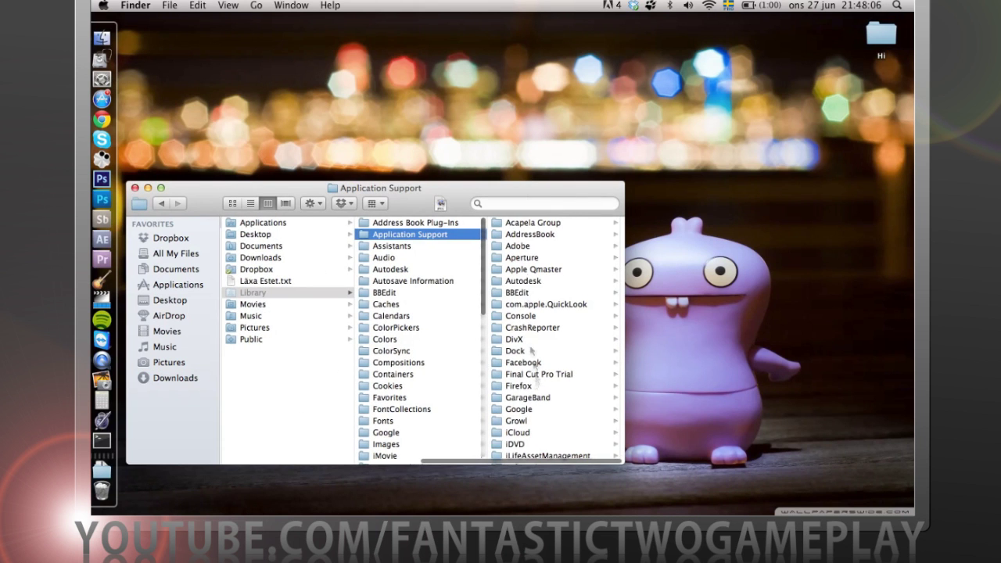
{"action": "scroll", "coordinate": [552, 347], "scroll_direction": "down", "scroll_amount": 6}
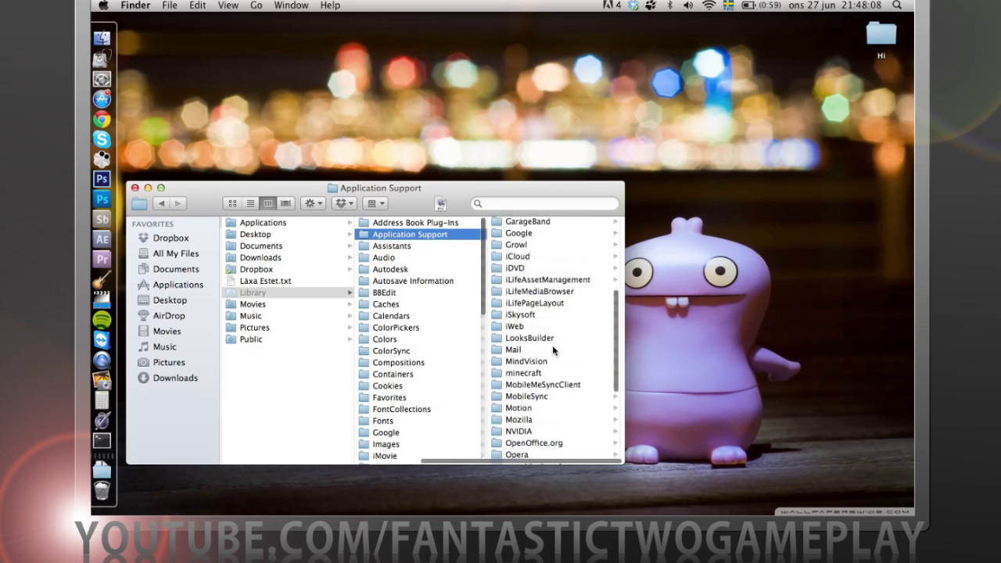
{"action": "scroll", "coordinate": [553, 345], "scroll_direction": "down", "scroll_amount": 5}
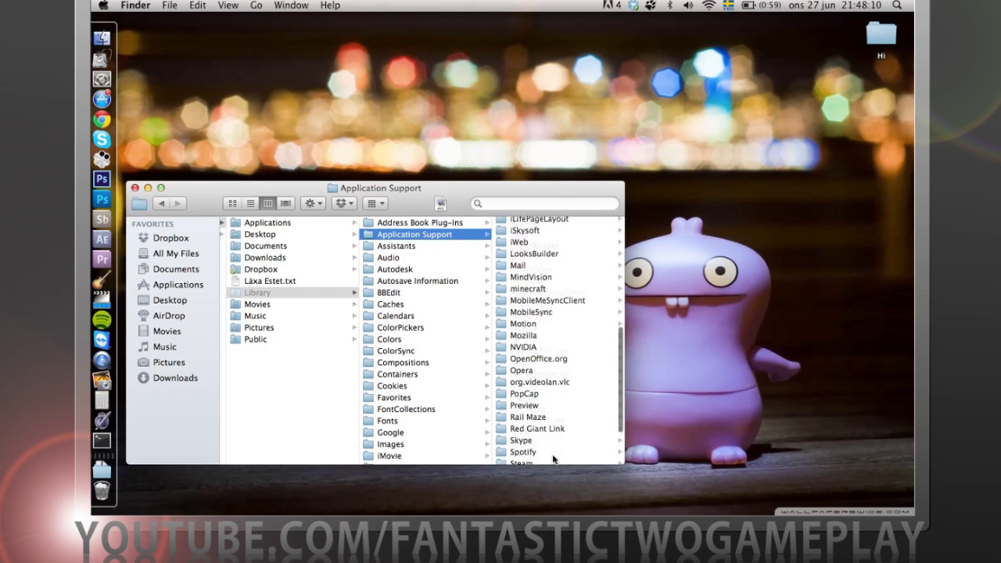
{"action": "scroll", "coordinate": [553, 459], "scroll_direction": "down", "scroll_amount": 3}
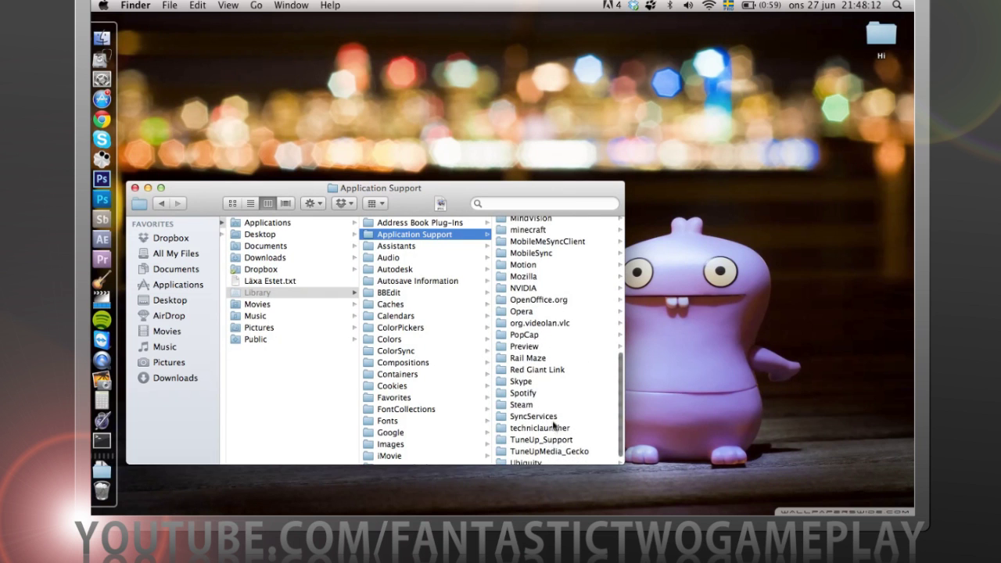
{"action": "left_click", "coordinate": [551, 429]}
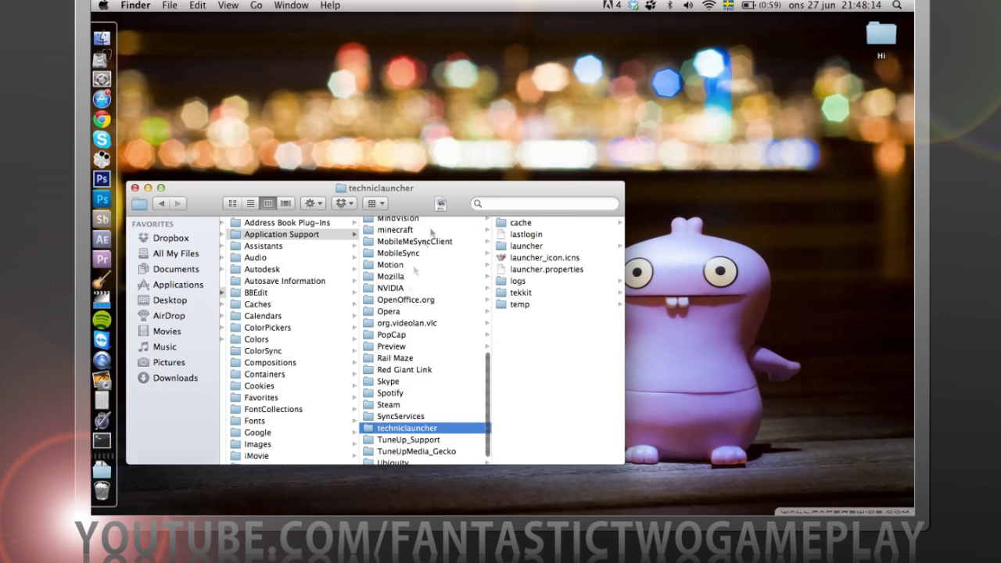
{"action": "left_click", "coordinate": [524, 293]}
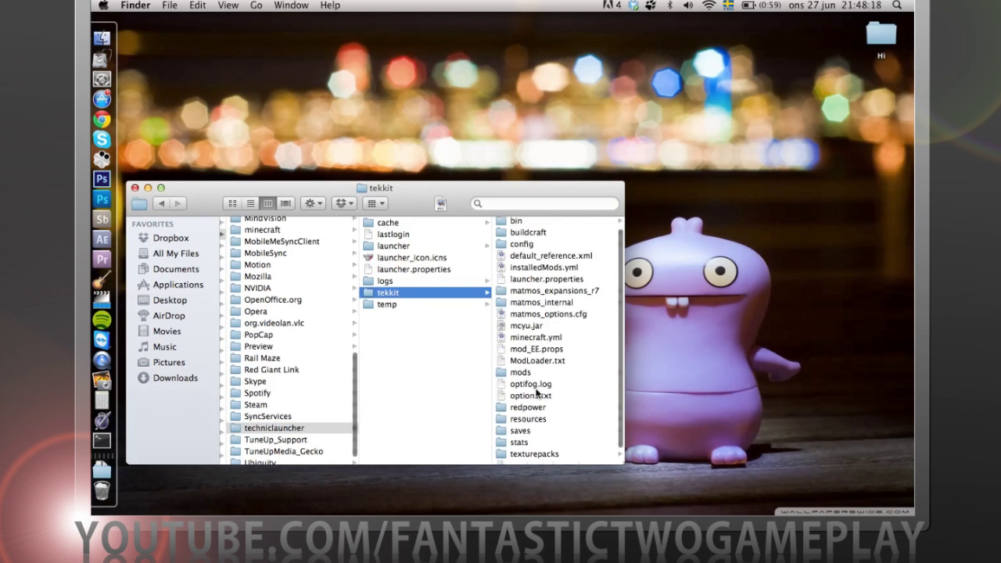
{"action": "scroll", "coordinate": [537, 394], "scroll_direction": "down", "scroll_amount": 1}
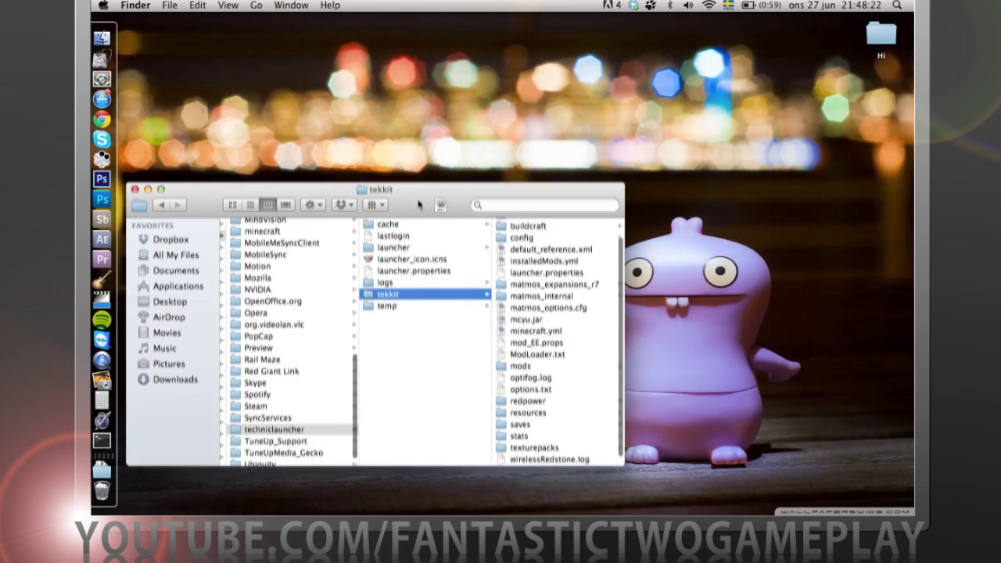
Move the Finder window near the screen top and open tekkit's texturepacks folder
{"action": "left_click_drag", "start_coordinate": [418, 197], "coordinate": [411, 226]}
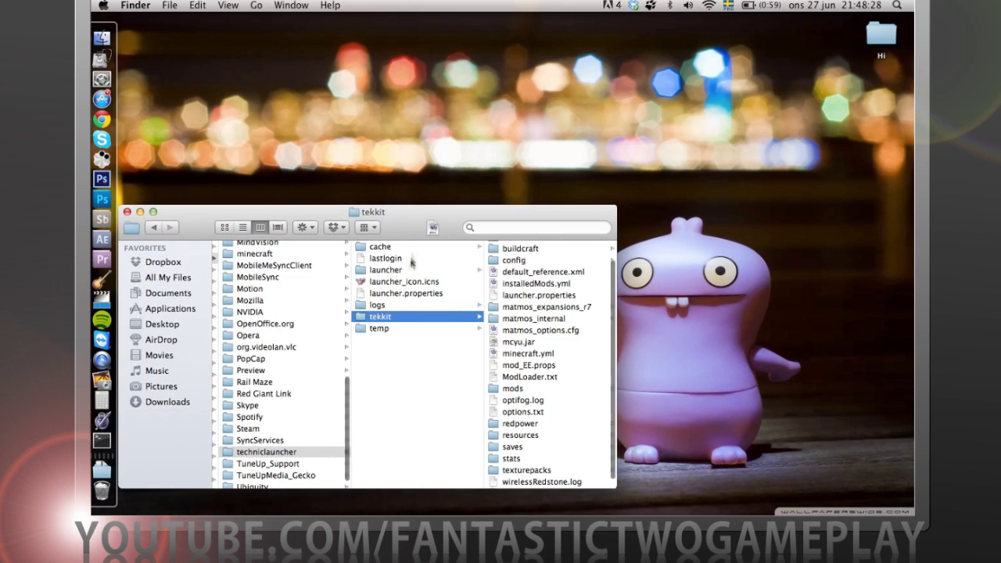
{"action": "left_click_drag", "start_coordinate": [407, 213], "coordinate": [411, 81]}
{"action": "left_click", "coordinate": [418, 140]}
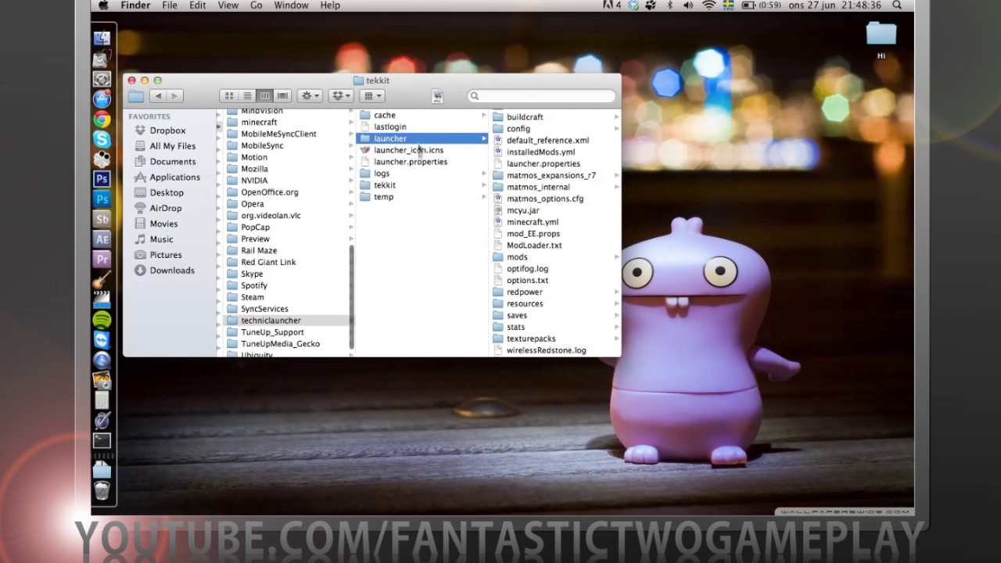
{"action": "left_click", "coordinate": [391, 185]}
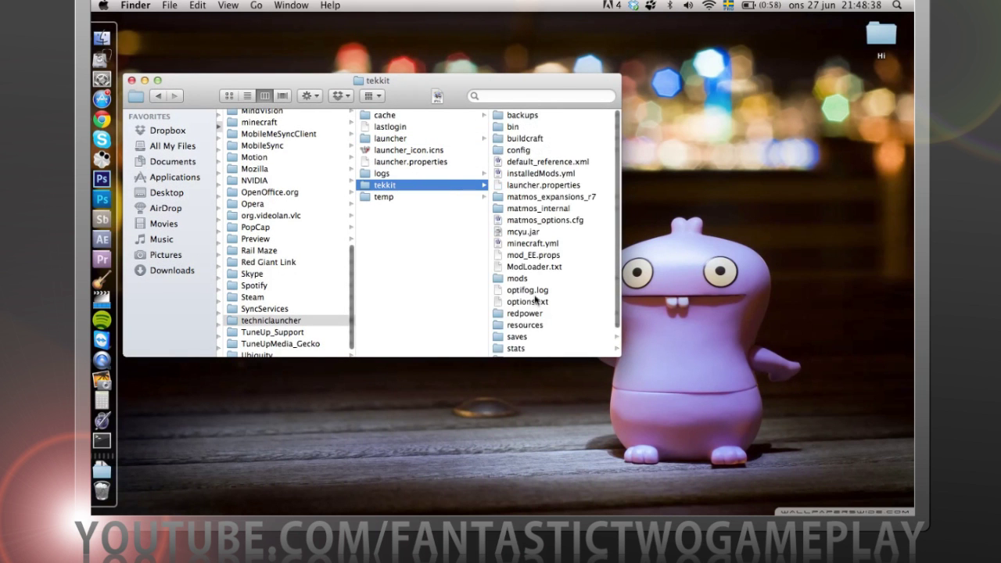
{"action": "scroll", "coordinate": [532, 293], "scroll_direction": "down", "scroll_amount": 3}
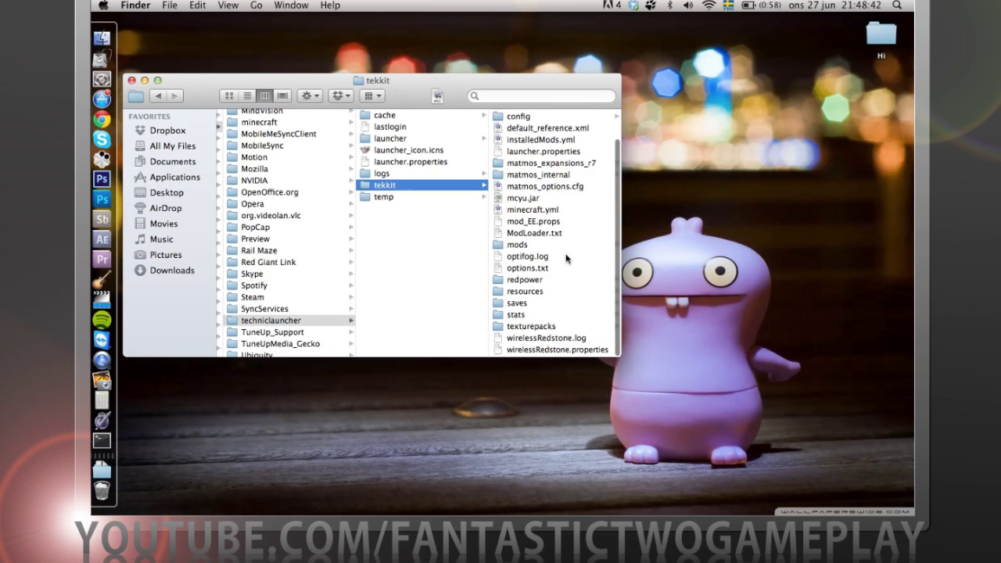
{"action": "scroll", "coordinate": [566, 259], "scroll_direction": "down", "scroll_amount": 2}
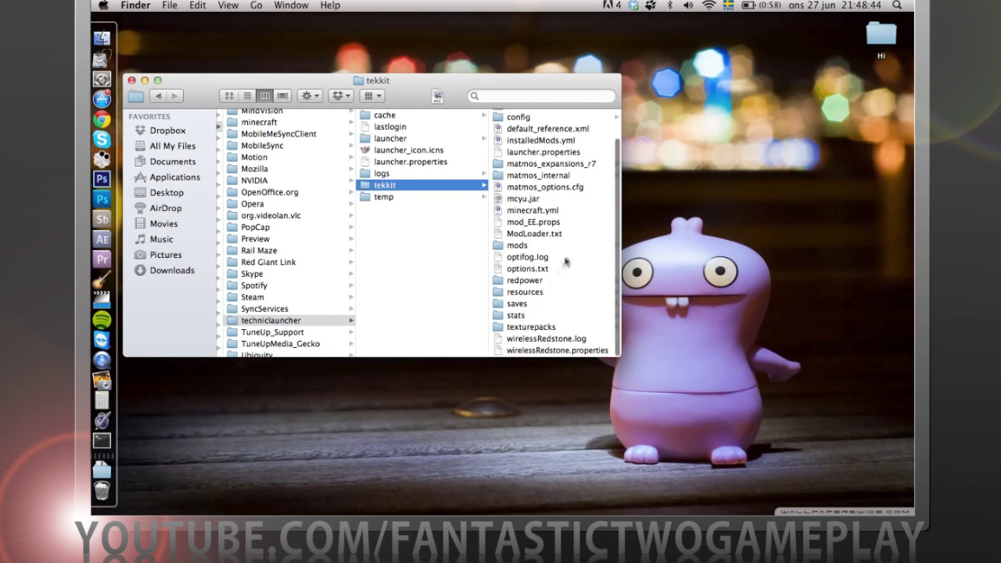
{"action": "left_click", "coordinate": [521, 329]}
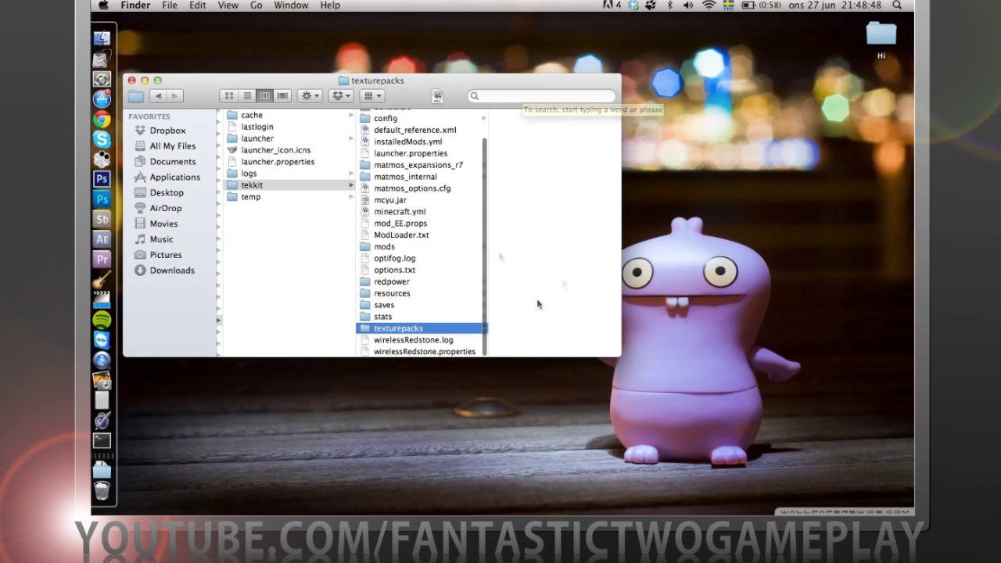
Open minecraft > texturepacks and select Sphax PureBDCraft 128x.zip
{"action": "scroll", "coordinate": [305, 202], "scroll_direction": "left", "scroll_amount": 5}
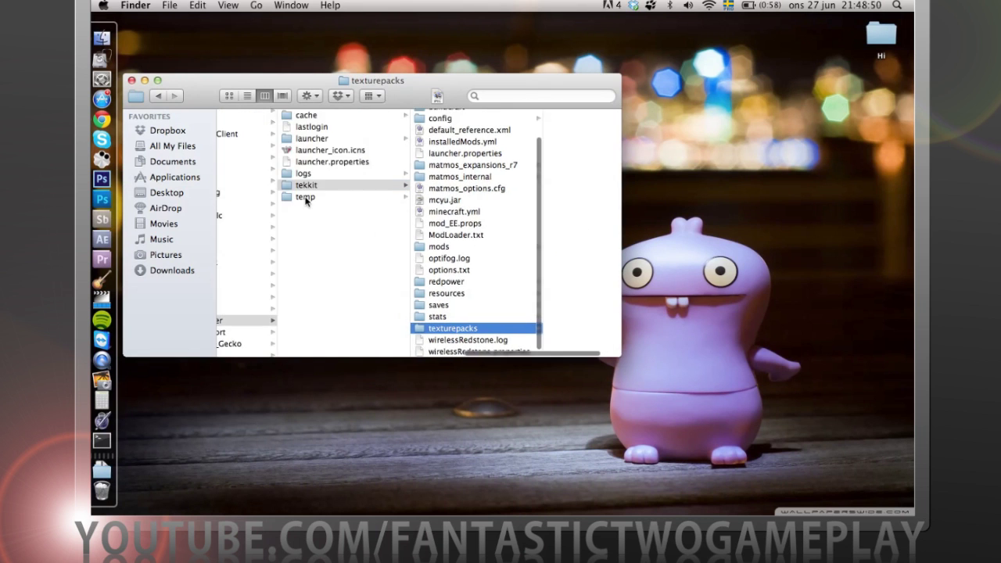
{"action": "scroll", "coordinate": [305, 201], "scroll_direction": "left", "scroll_amount": 1}
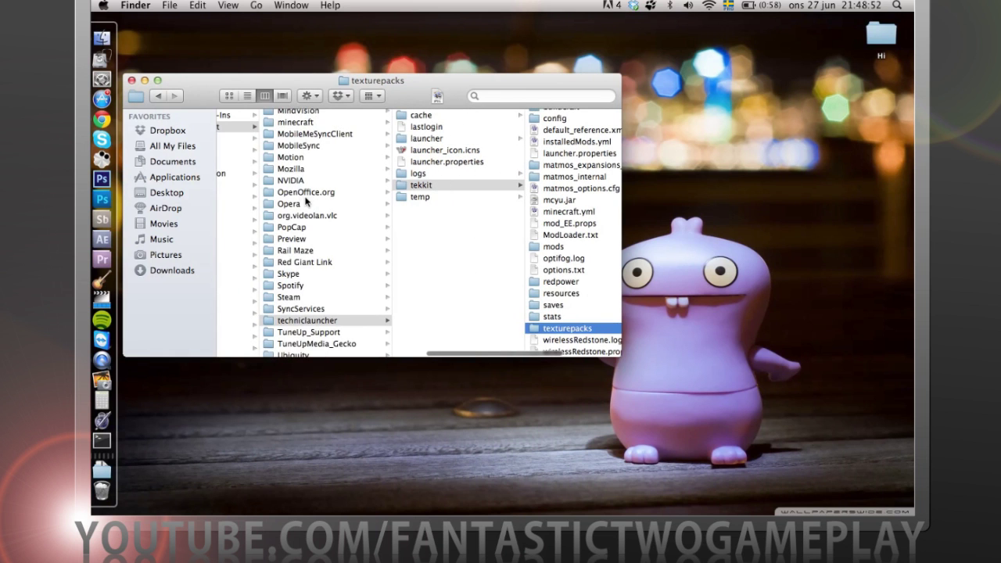
{"action": "scroll", "coordinate": [301, 186], "scroll_direction": "up", "scroll_amount": 5}
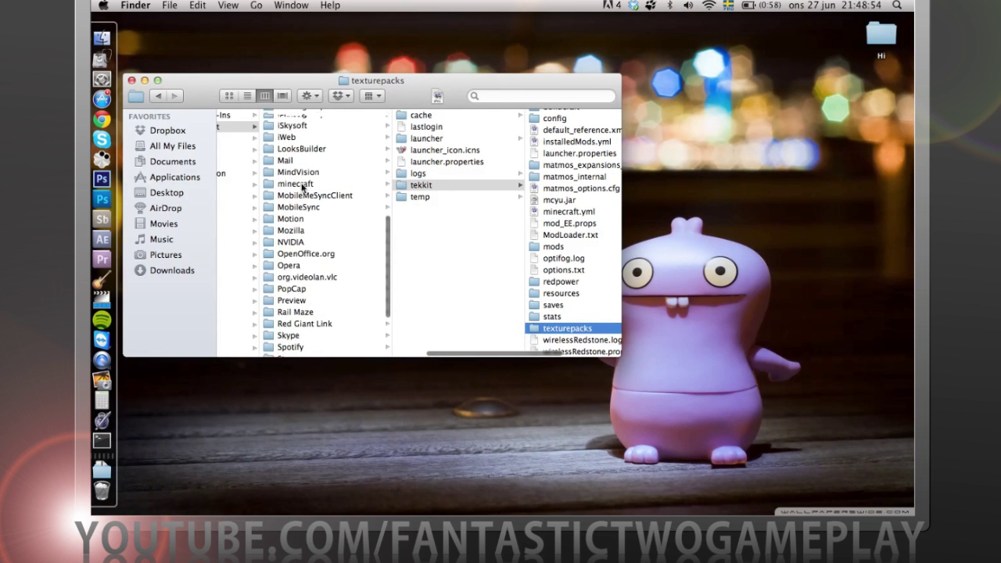
{"action": "scroll", "coordinate": [309, 258], "scroll_direction": "down", "scroll_amount": 1}
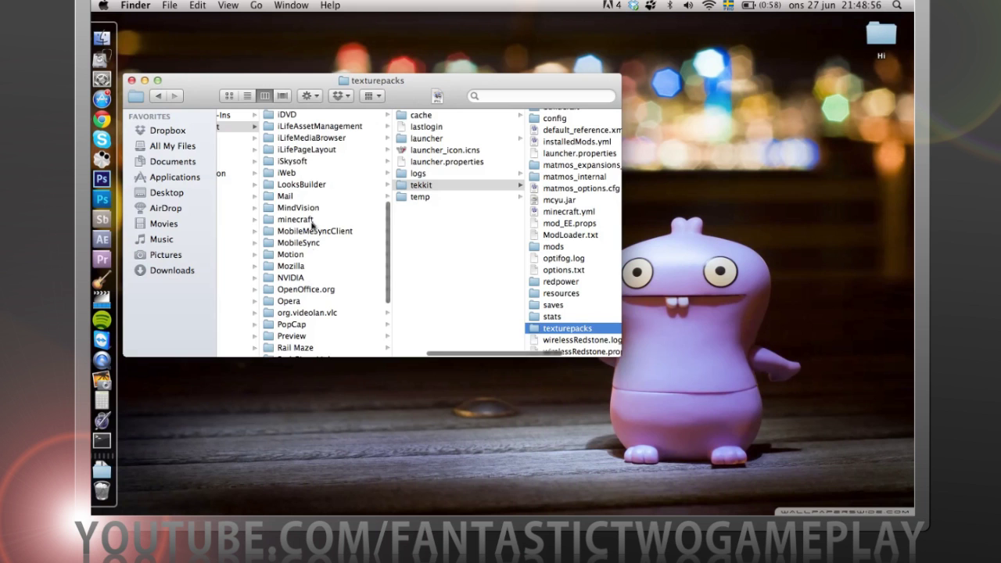
{"action": "left_click", "coordinate": [311, 221]}
{"action": "left_click", "coordinate": [425, 200]}
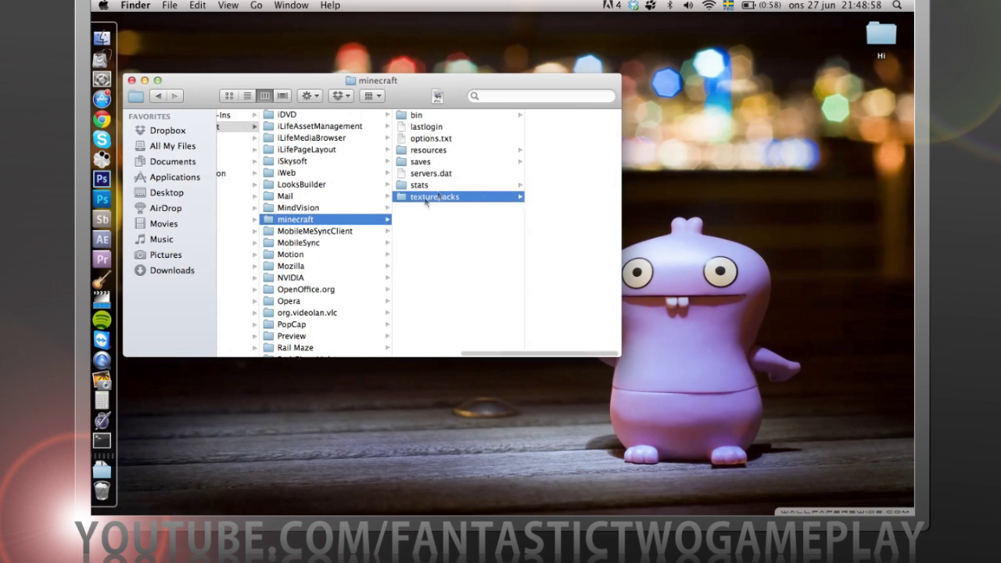
{"action": "left_click", "coordinate": [559, 114]}
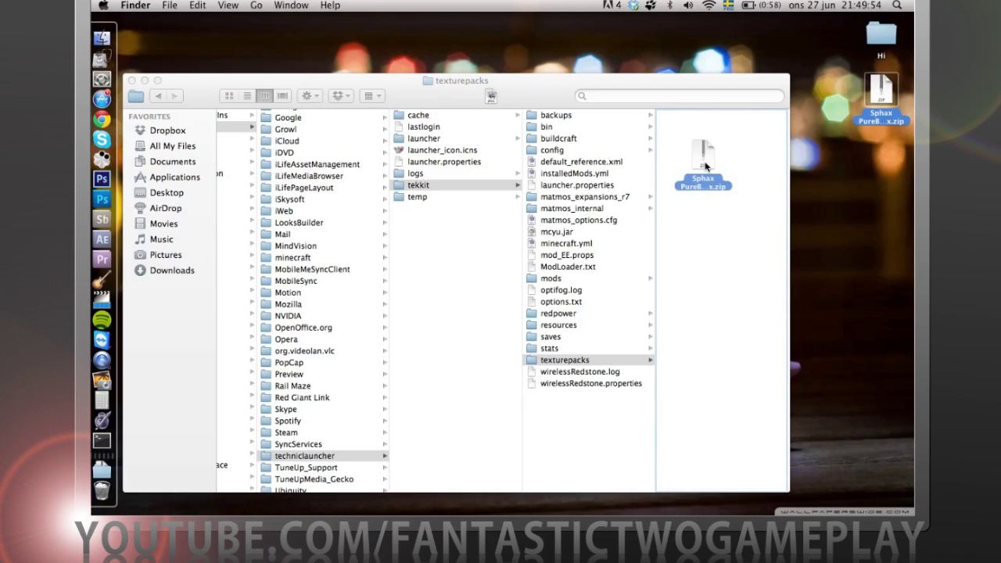
Drag Sphax PureBDCraft 128x.zip into tekkit's texturepacks folder and return to Chrome
{"action": "left_click_drag", "start_coordinate": [882, 92], "coordinate": [681, 139]}
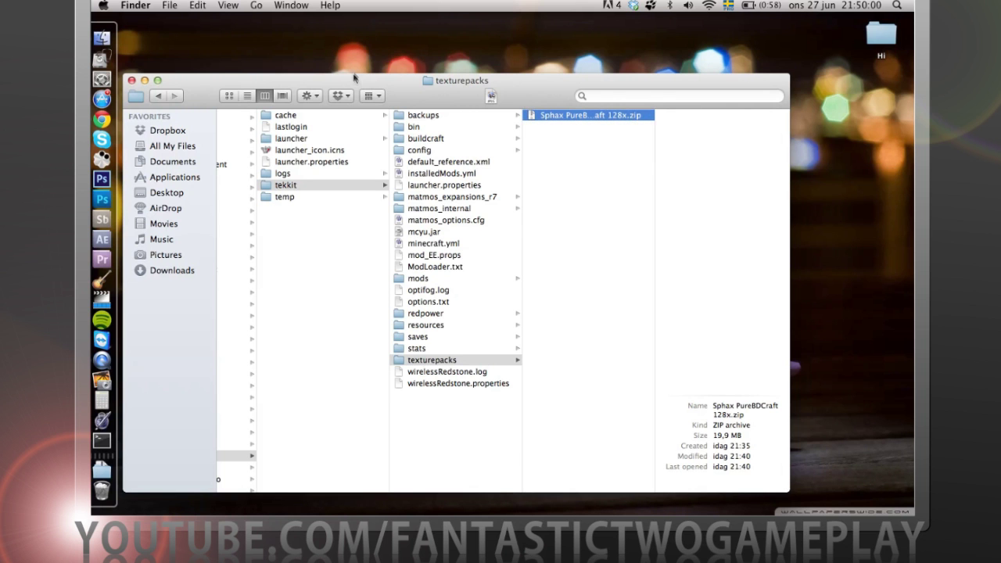
{"action": "mouse_move", "coordinate": [354, 84]}
{"action": "left_mouse_down"}
{"action": "mouse_move", "coordinate": [363, 108]}
{"action": "mouse_move", "coordinate": [367, 98]}
{"action": "left_mouse_up"}
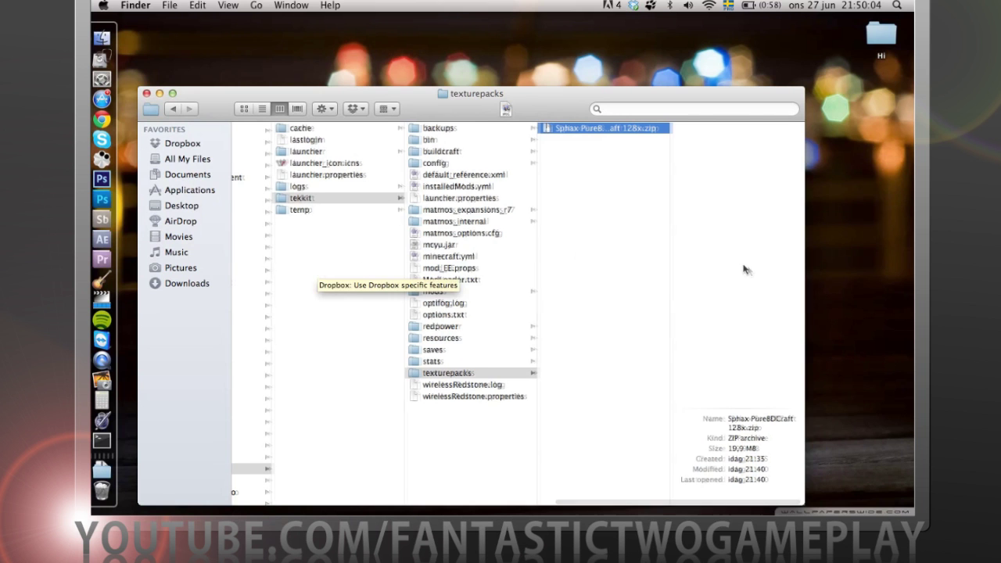
{"action": "scroll", "coordinate": [748, 271], "scroll_direction": "left", "scroll_amount": 2}
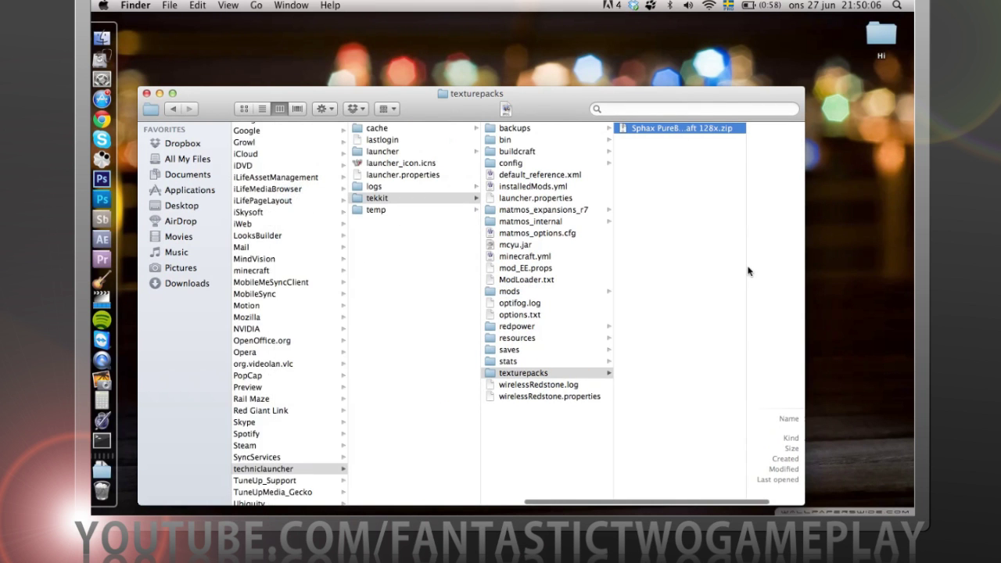
{"action": "scroll", "coordinate": [749, 272], "scroll_direction": "right", "scroll_amount": 2}
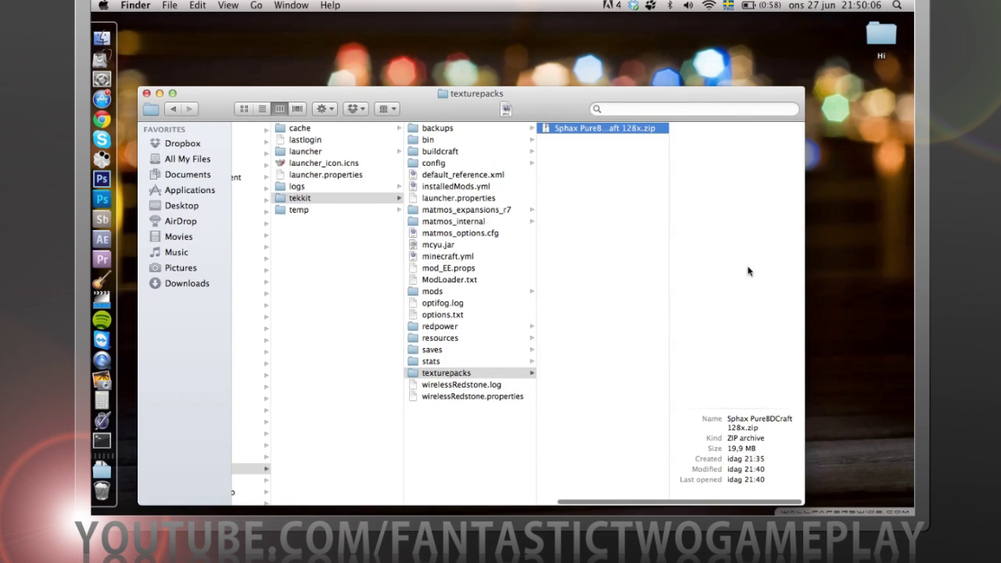
{"action": "left_click", "coordinate": [105, 121]}
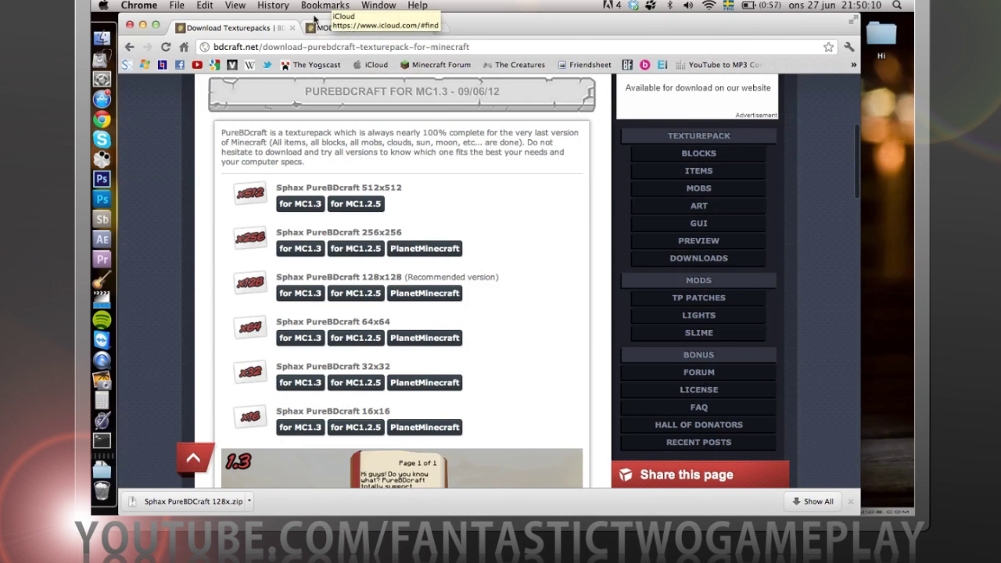
Flip between the download and MODS support – Patches tabs, then open the BDcraft Forums index
{"action": "left_click", "coordinate": [334, 30]}
{"action": "left_click", "coordinate": [225, 27]}
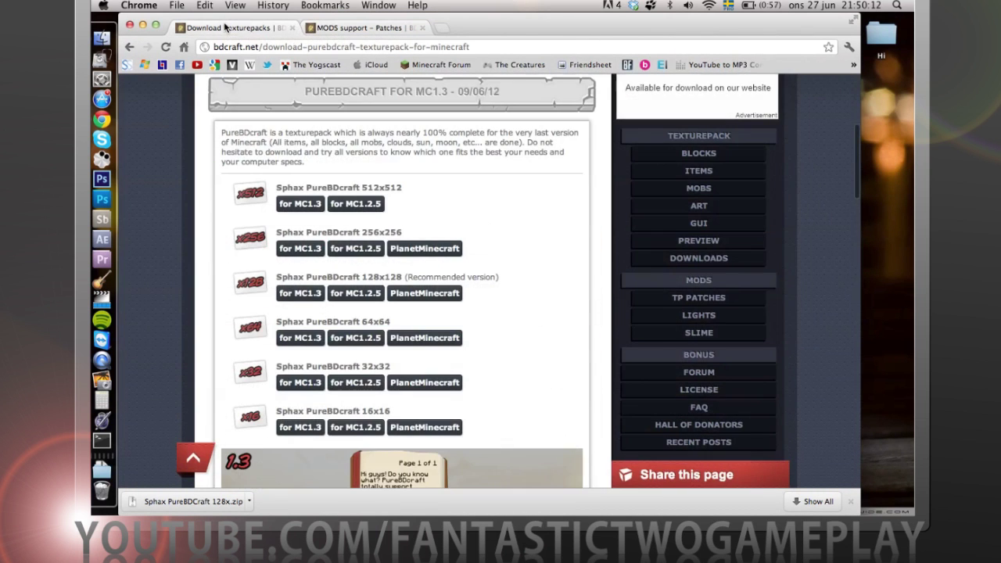
{"action": "left_click", "coordinate": [341, 29]}
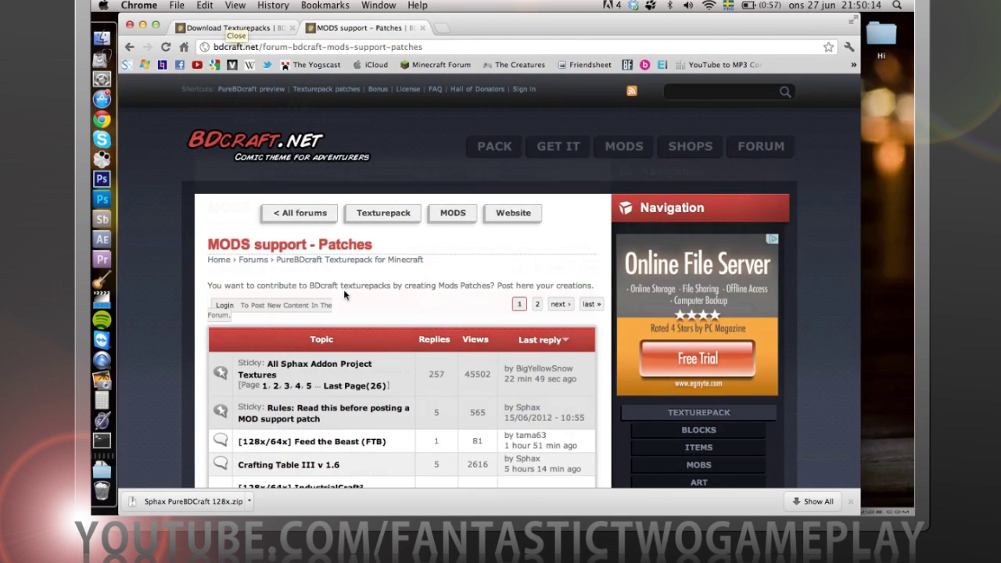
{"action": "scroll", "coordinate": [344, 294], "scroll_direction": "down", "scroll_amount": 5}
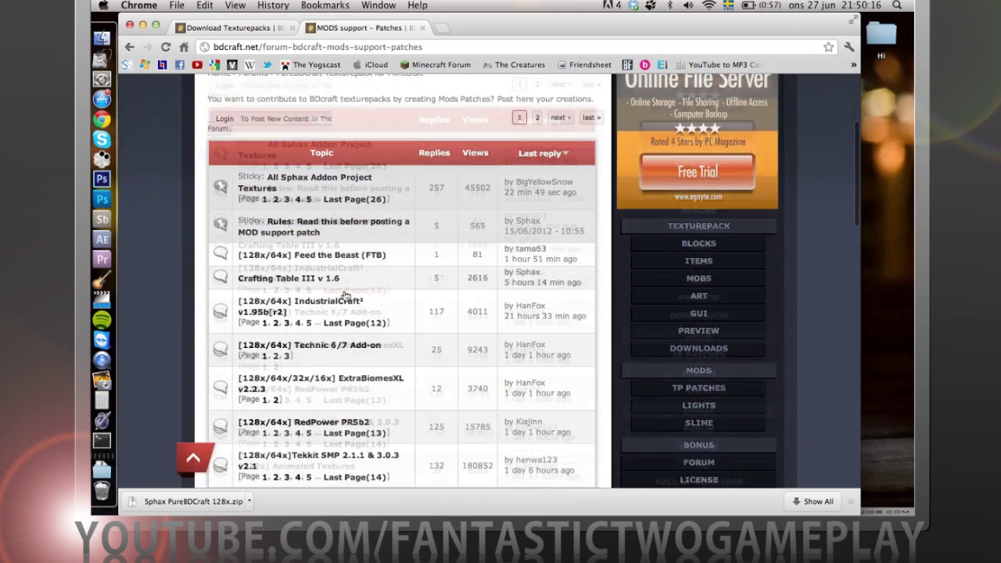
{"action": "scroll", "coordinate": [345, 295], "scroll_direction": "up", "scroll_amount": 5}
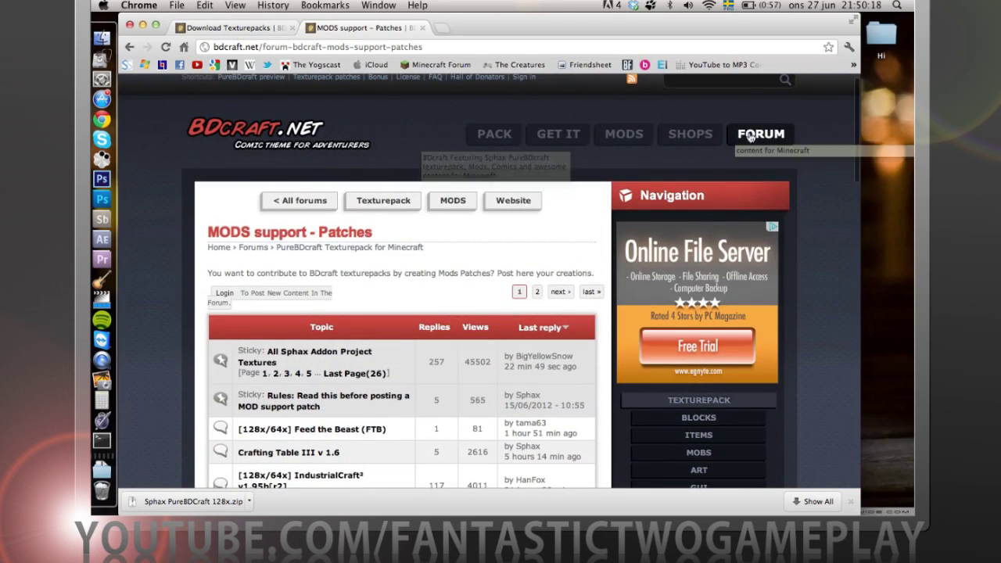
{"action": "left_click", "coordinate": [749, 136]}
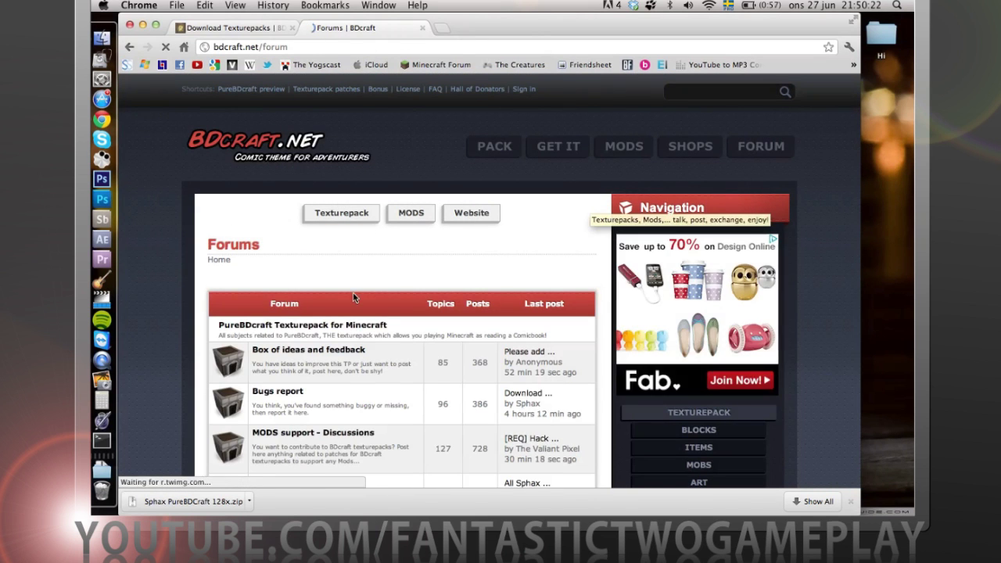
{"action": "scroll", "coordinate": [353, 295], "scroll_direction": "down", "scroll_amount": 4}
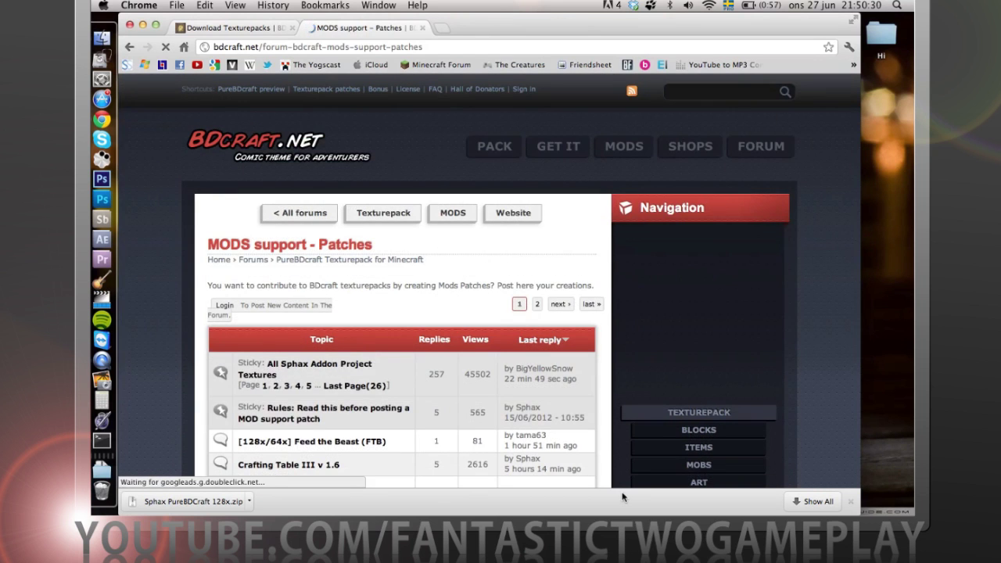
{"action": "scroll", "coordinate": [540, 403], "scroll_direction": "down", "scroll_amount": 5}
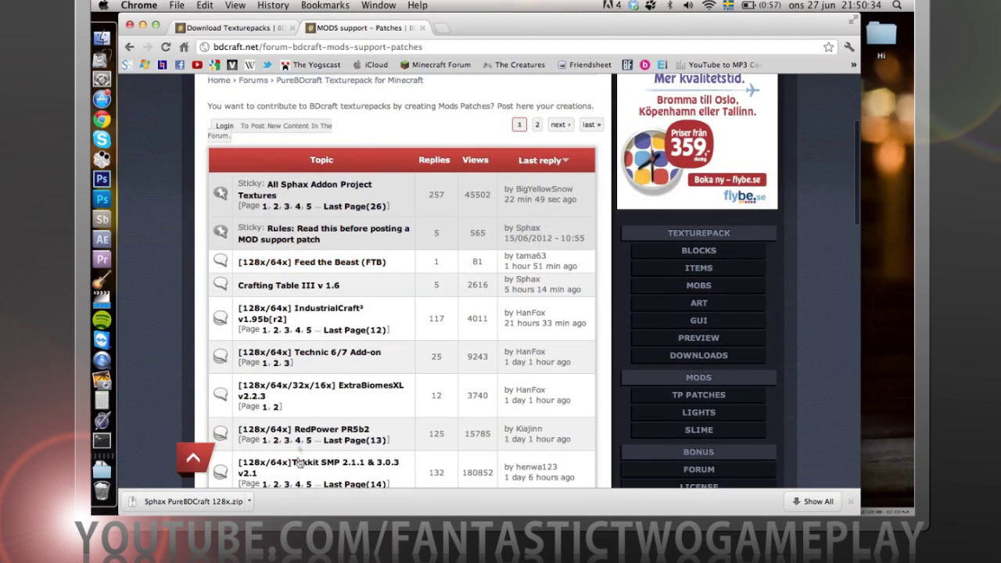
{"action": "scroll", "coordinate": [300, 458], "scroll_direction": "down", "scroll_amount": 5}
{"action": "scroll", "coordinate": [348, 194], "scroll_direction": "up", "scroll_amount": 2}
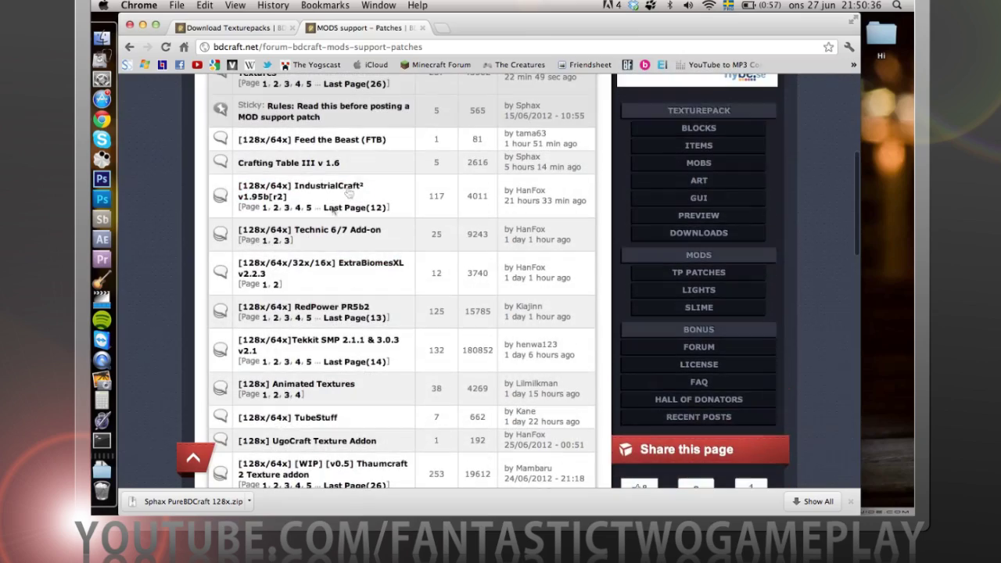
{"action": "scroll", "coordinate": [488, 248], "scroll_direction": "up", "scroll_amount": 7}
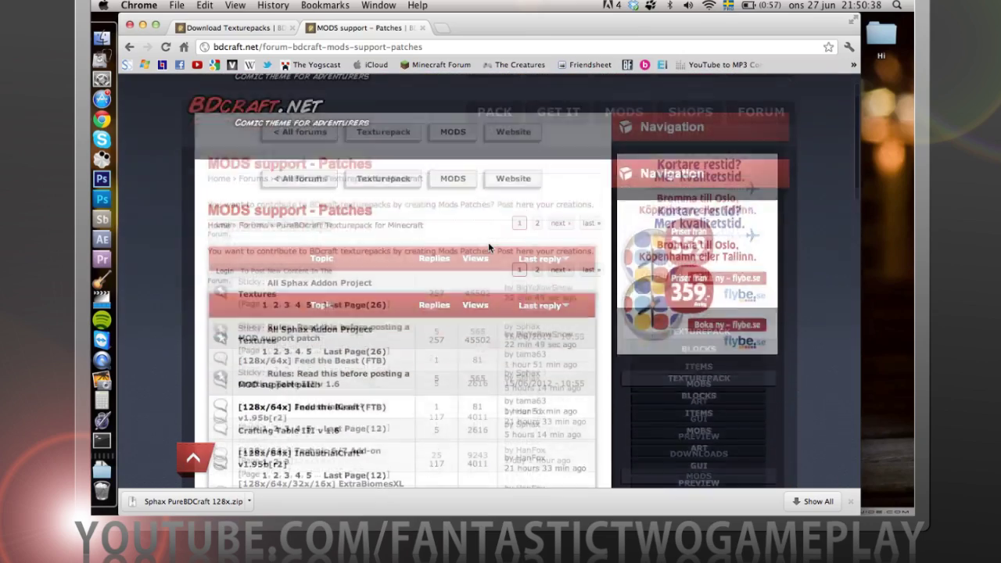
{"action": "scroll", "coordinate": [488, 248], "scroll_direction": "down", "scroll_amount": 10}
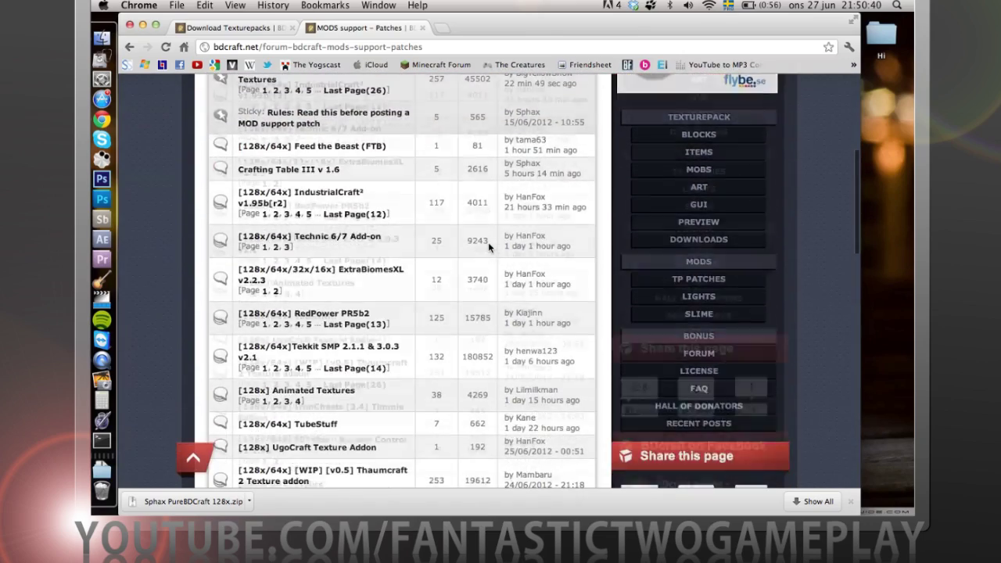
{"action": "scroll", "coordinate": [489, 248], "scroll_direction": "down", "scroll_amount": 2}
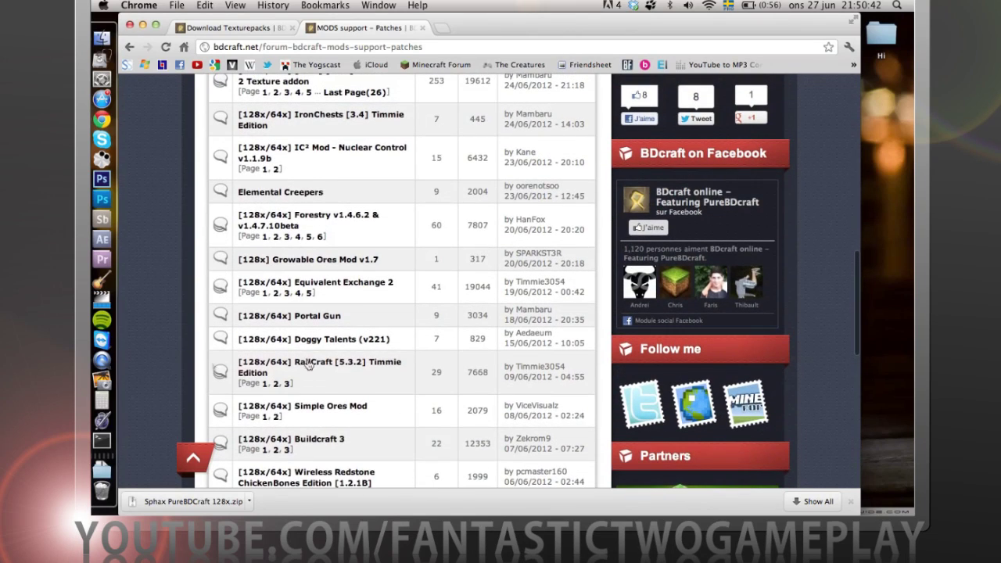
{"action": "scroll", "coordinate": [298, 345], "scroll_direction": "up", "scroll_amount": 1}
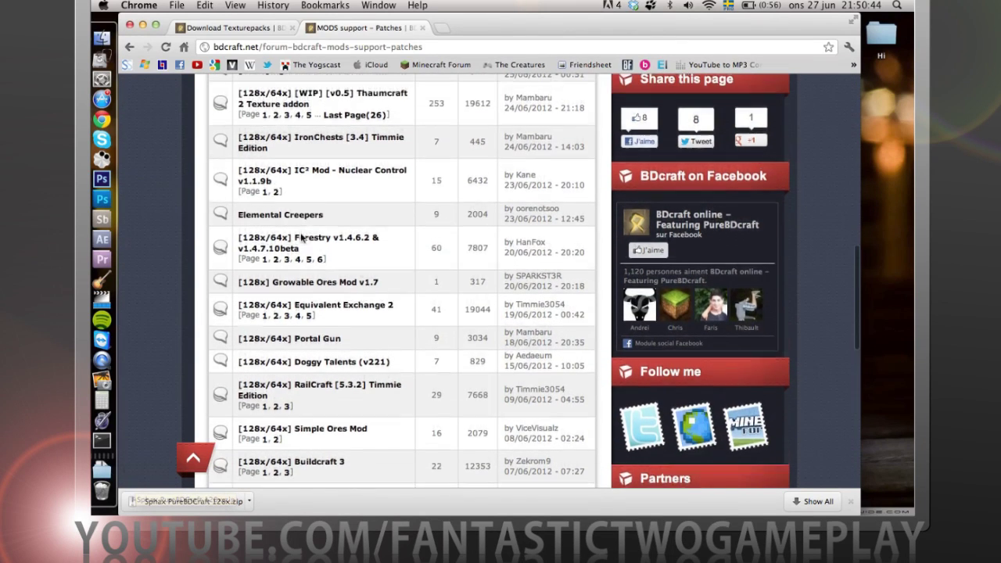
{"action": "left_click", "coordinate": [297, 348]}
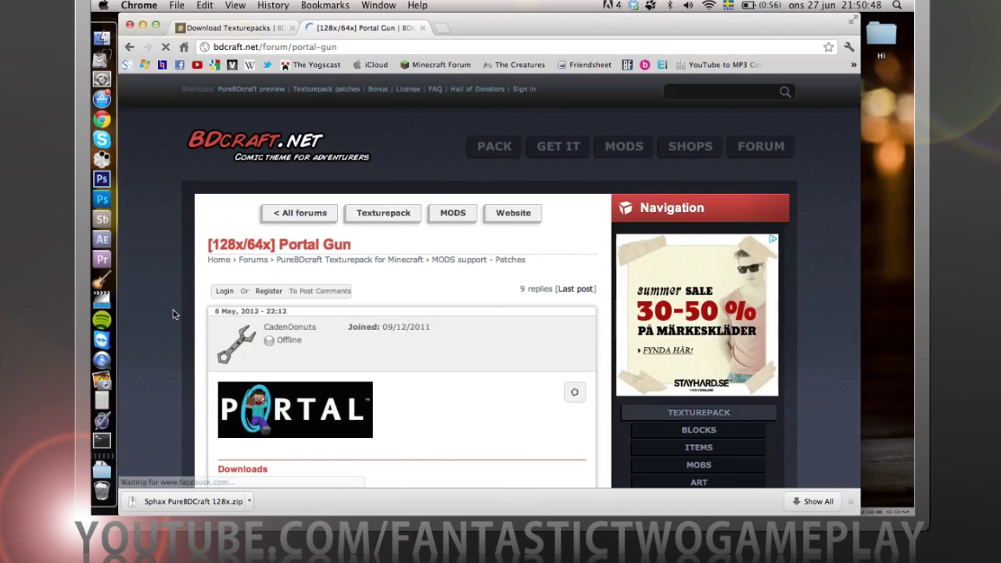
{"action": "scroll", "coordinate": [173, 310], "scroll_direction": "down", "scroll_amount": 10}
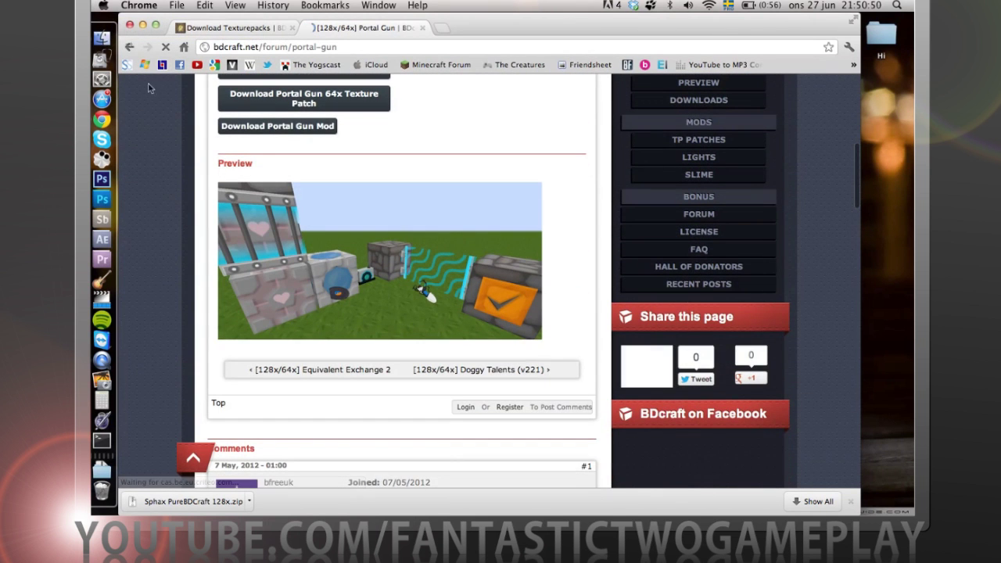
{"action": "left_click", "coordinate": [129, 47]}
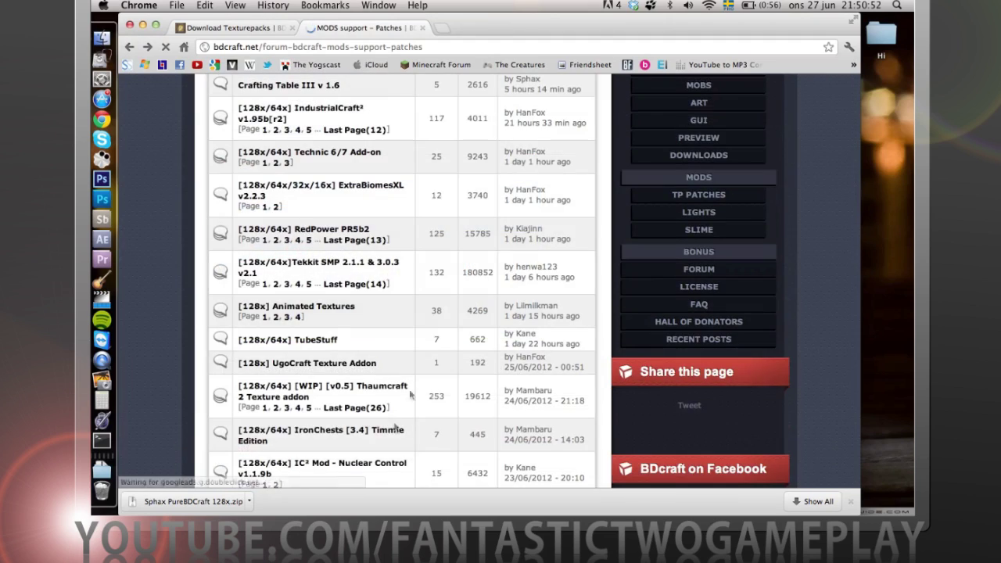
{"action": "scroll", "coordinate": [429, 313], "scroll_direction": "up", "scroll_amount": 2}
{"action": "scroll", "coordinate": [429, 315], "scroll_direction": "up", "scroll_amount": 3}
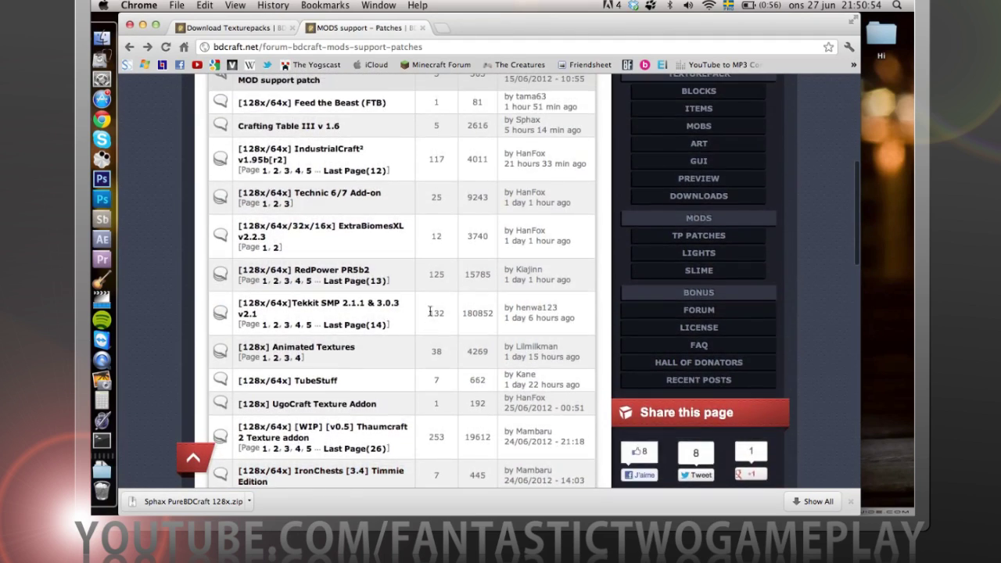
{"action": "scroll", "coordinate": [376, 391], "scroll_direction": "down", "scroll_amount": 1}
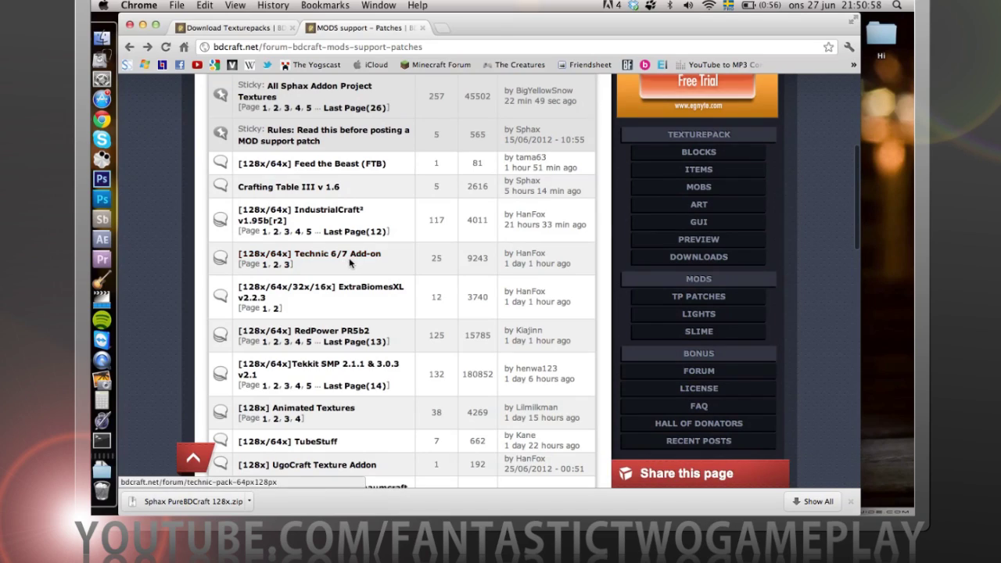
{"action": "scroll", "coordinate": [363, 411], "scroll_direction": "down", "scroll_amount": 5}
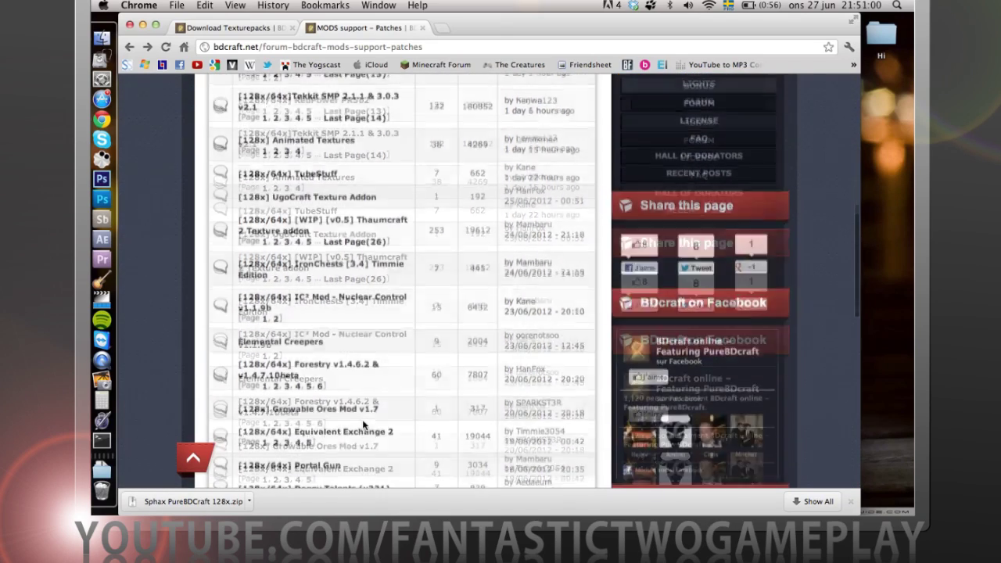
{"action": "scroll", "coordinate": [363, 425], "scroll_direction": "down", "scroll_amount": 4}
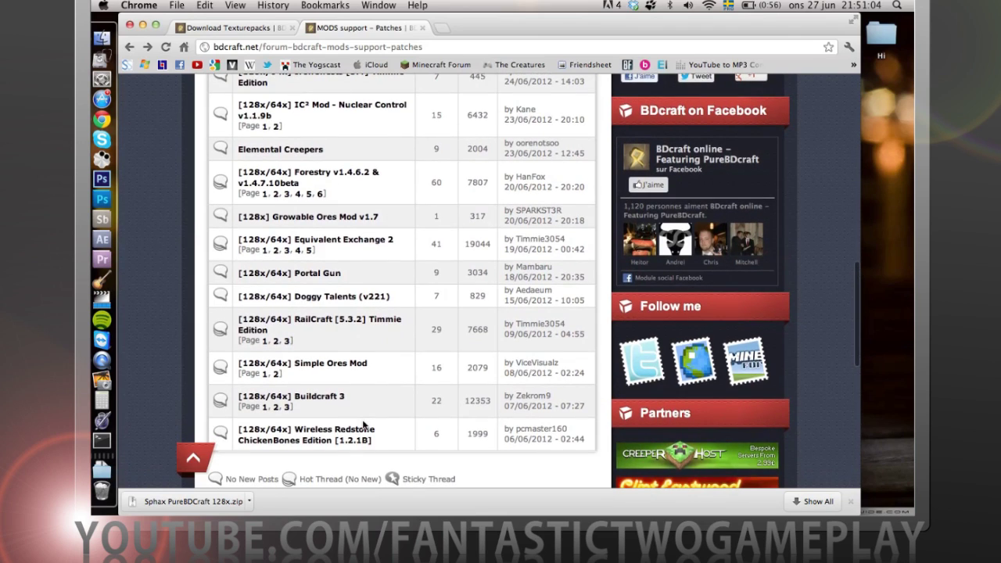
{"action": "scroll", "coordinate": [362, 425], "scroll_direction": "up", "scroll_amount": 10}
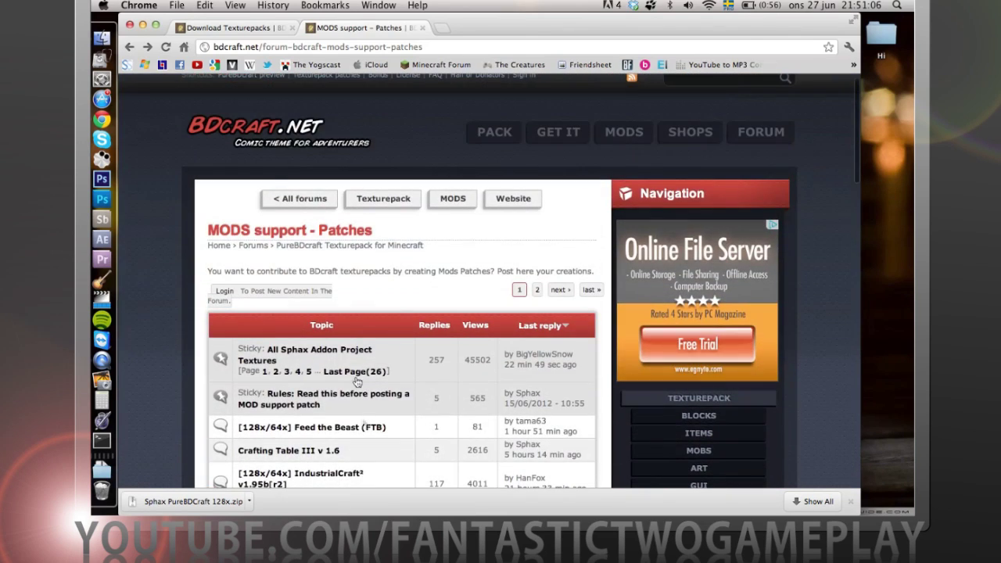
Browse page 2 of the MODS support – Patches topic list
{"action": "left_click", "coordinate": [537, 290]}
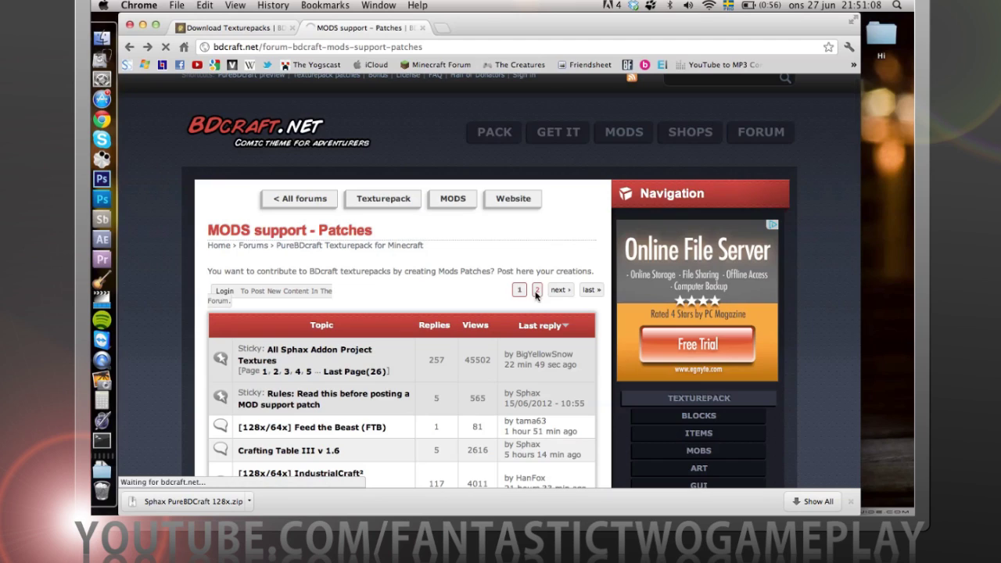
{"action": "scroll", "coordinate": [313, 337], "scroll_direction": "down", "scroll_amount": 8}
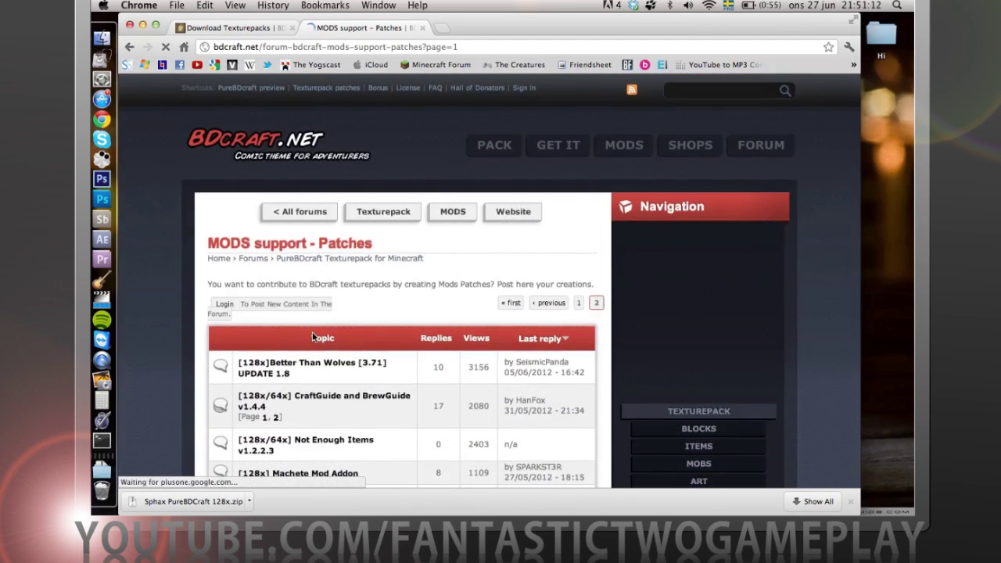
{"action": "scroll", "coordinate": [313, 336], "scroll_direction": "down", "scroll_amount": 3}
{"action": "scroll", "coordinate": [312, 336], "scroll_direction": "down", "scroll_amount": 4}
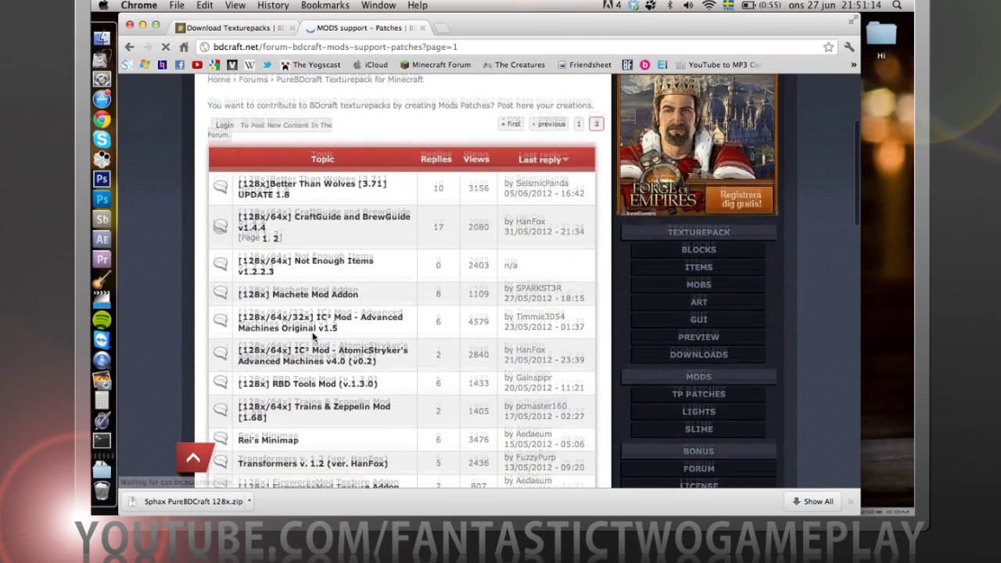
{"action": "scroll", "coordinate": [312, 336], "scroll_direction": "down", "scroll_amount": 1}
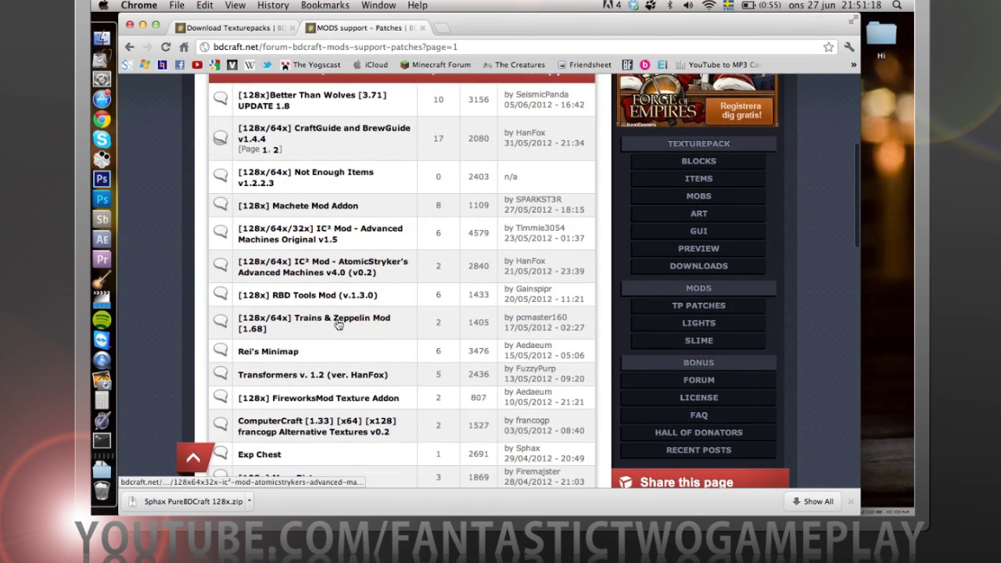
{"action": "scroll", "coordinate": [337, 325], "scroll_direction": "down", "scroll_amount": 3}
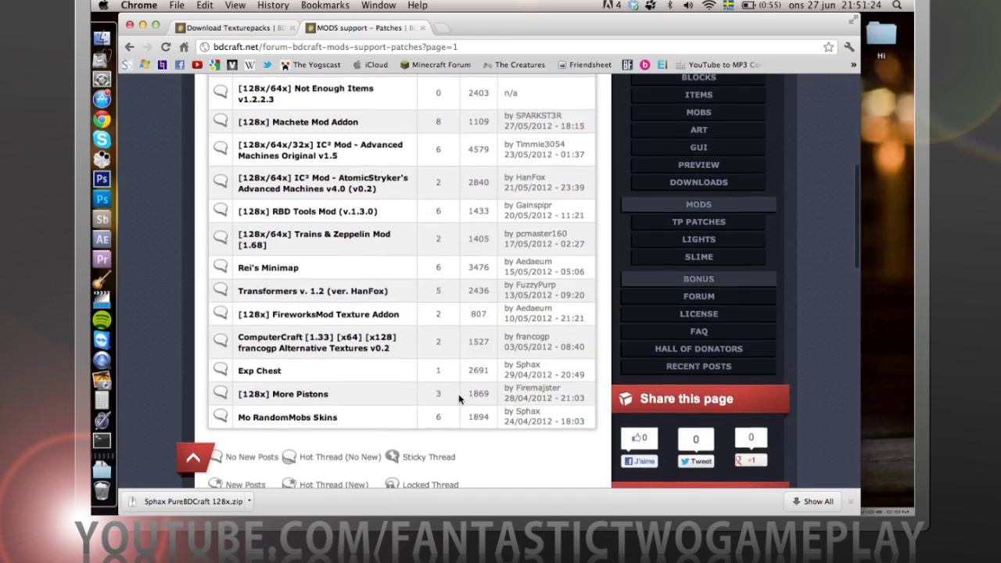
{"action": "scroll", "coordinate": [460, 399], "scroll_direction": "up", "scroll_amount": 5}
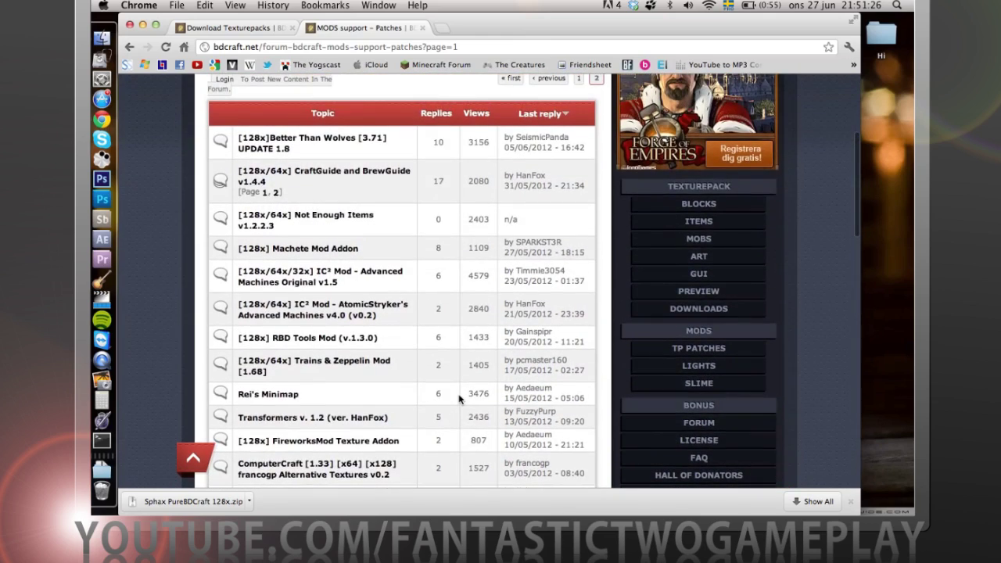
{"action": "scroll", "coordinate": [460, 399], "scroll_direction": "up", "scroll_amount": 3}
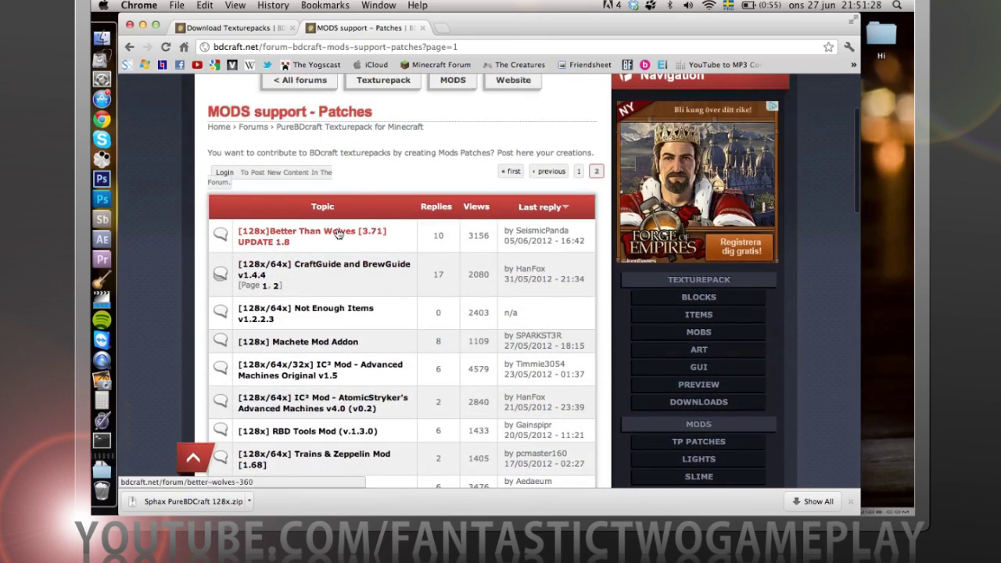
{"action": "scroll", "coordinate": [354, 228], "scroll_direction": "up", "scroll_amount": 4}
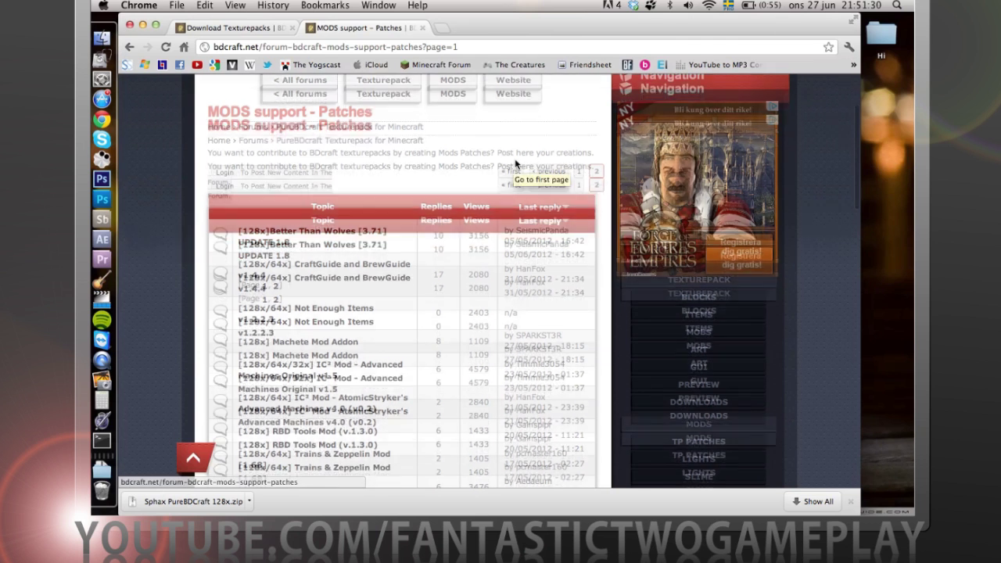
Return to page 1 of the patch topics and scroll down its list
{"action": "left_click", "coordinate": [578, 284]}
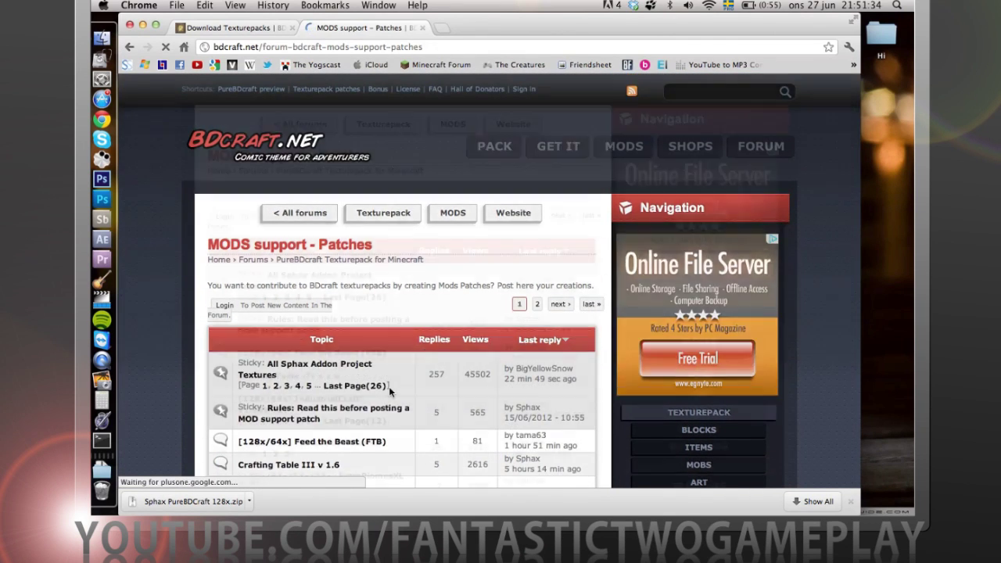
{"action": "scroll", "coordinate": [381, 270], "scroll_direction": "down", "scroll_amount": 4}
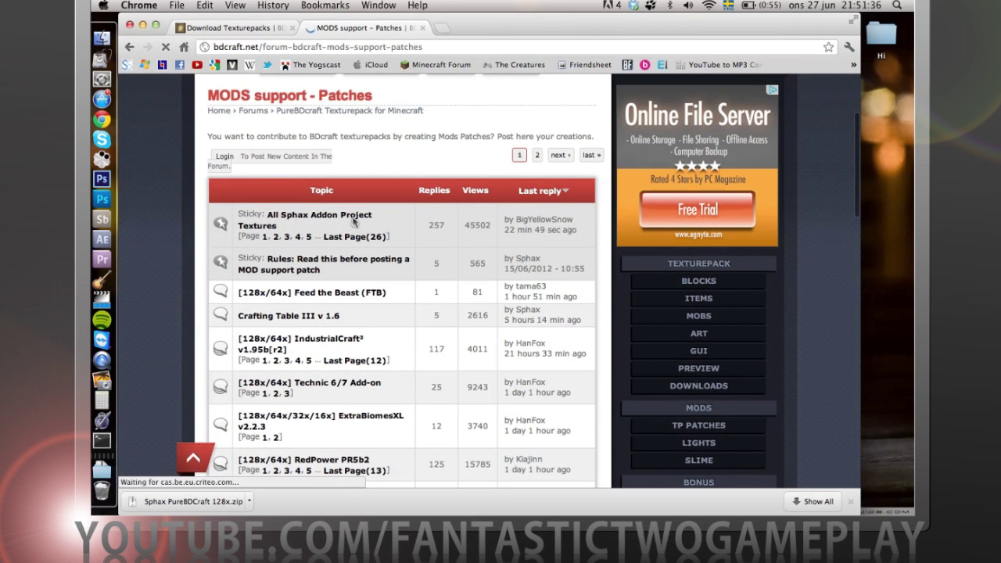
{"action": "scroll", "coordinate": [317, 307], "scroll_direction": "down", "scroll_amount": 3}
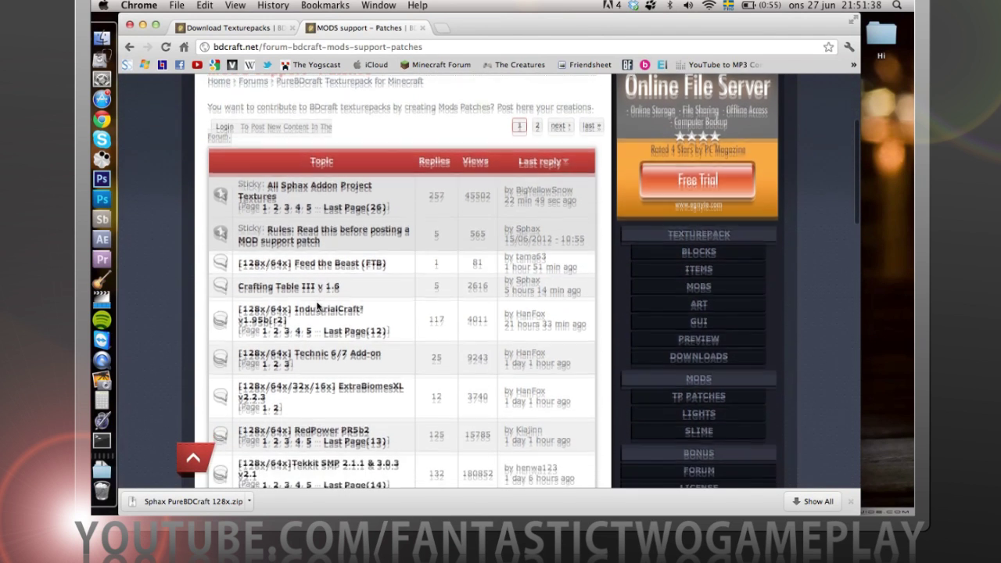
{"action": "scroll", "coordinate": [318, 306], "scroll_direction": "down", "scroll_amount": 2}
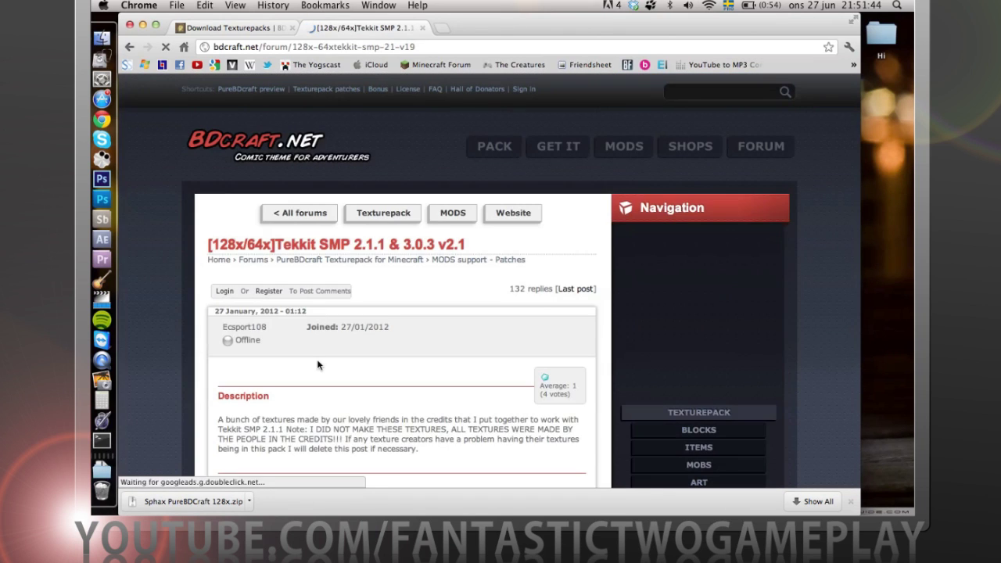
Scroll the Tekkit SMP thread to the Downloads for 3.0.3 v2.1 and 2.1.1 v2.0 (64x, 128x)
{"action": "scroll", "coordinate": [318, 364], "scroll_direction": "down", "scroll_amount": 4}
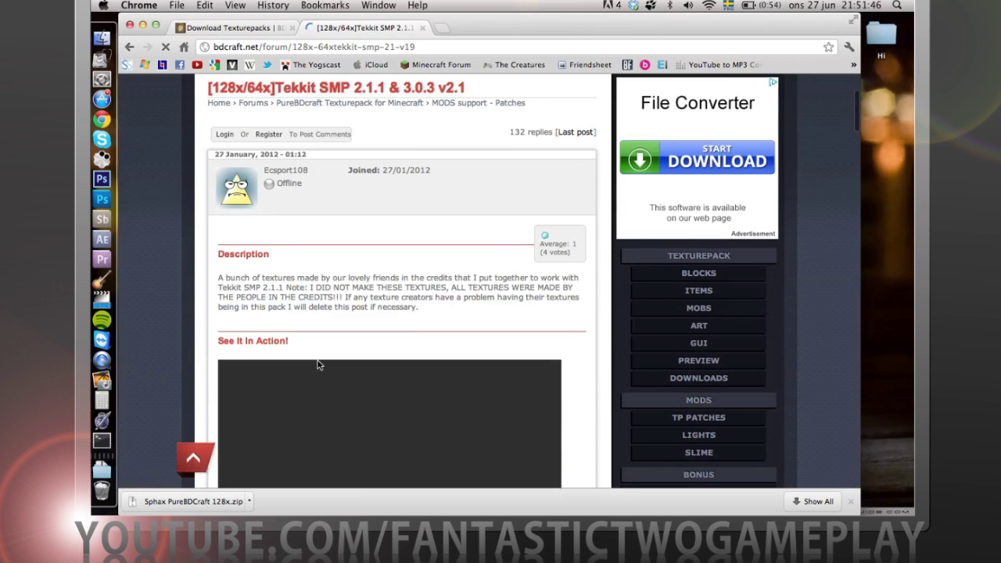
{"action": "scroll", "coordinate": [317, 365], "scroll_direction": "down", "scroll_amount": 7}
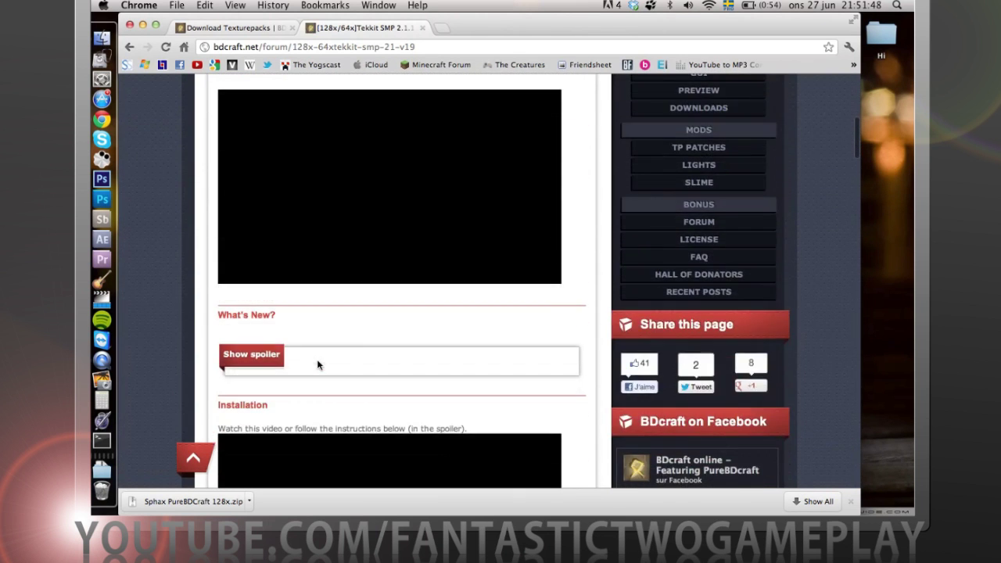
{"action": "scroll", "coordinate": [318, 362], "scroll_direction": "up", "scroll_amount": 1}
{"action": "scroll", "coordinate": [267, 138], "scroll_direction": "up", "scroll_amount": 1}
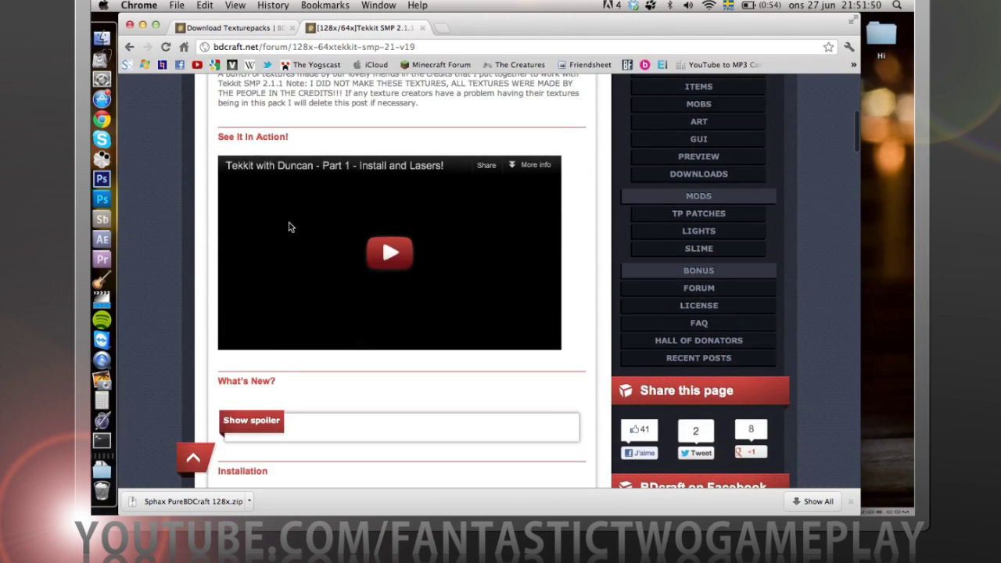
{"action": "scroll", "coordinate": [337, 330], "scroll_direction": "down", "scroll_amount": 5}
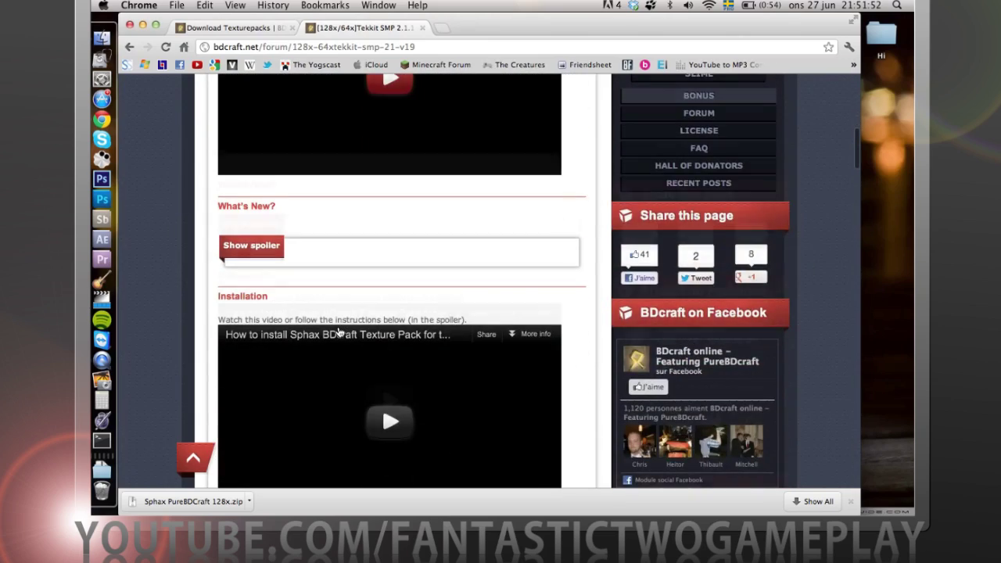
{"action": "scroll", "coordinate": [338, 331], "scroll_direction": "down", "scroll_amount": 7}
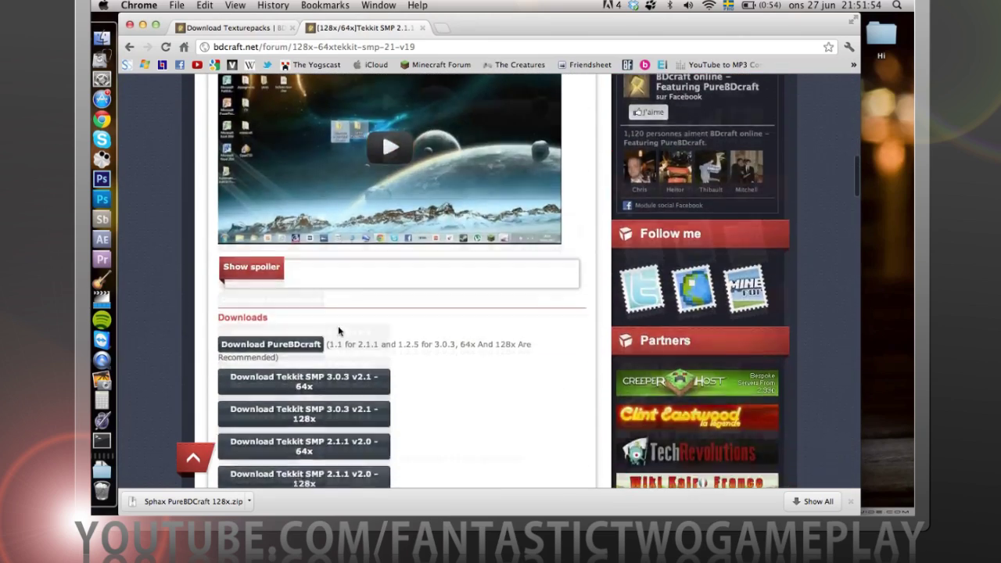
{"action": "scroll", "coordinate": [338, 330], "scroll_direction": "down", "scroll_amount": 4}
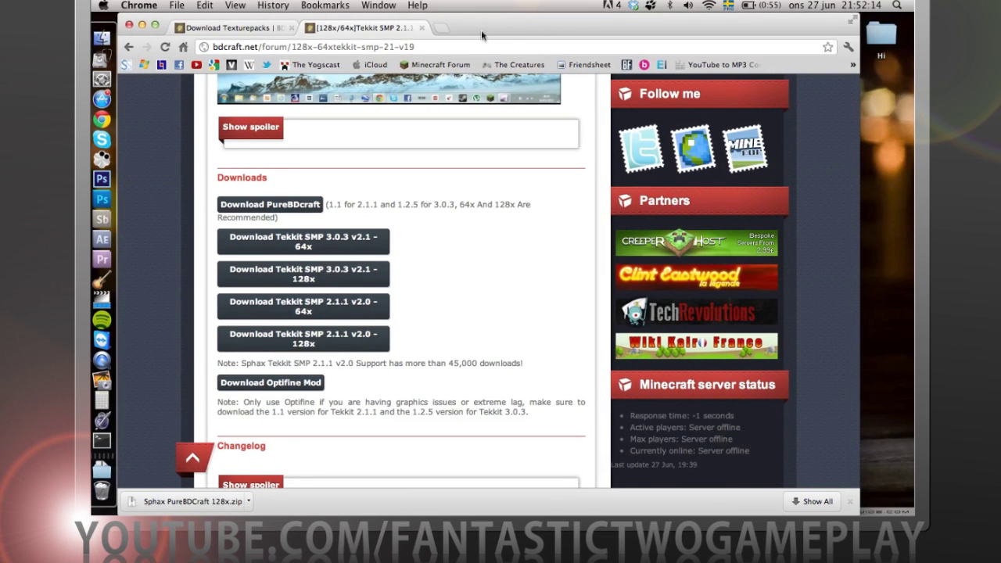
{"action": "left_click_drag", "start_coordinate": [481, 30], "coordinate": [480, 9]}
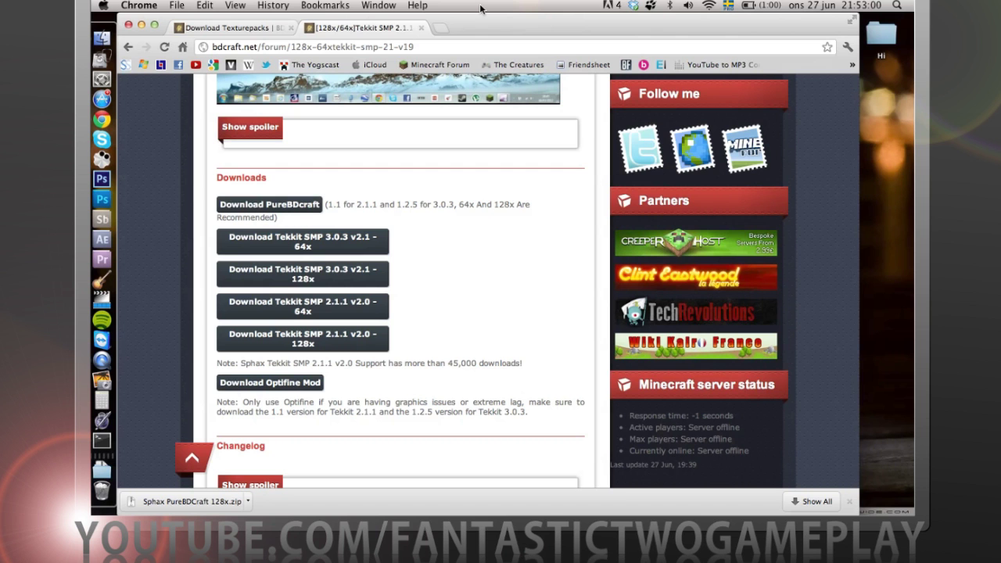
Scroll back to the thread's title and description, then move Chrome to uncover the texturepacks folder
{"action": "scroll", "coordinate": [661, 363], "scroll_direction": "up", "scroll_amount": 3}
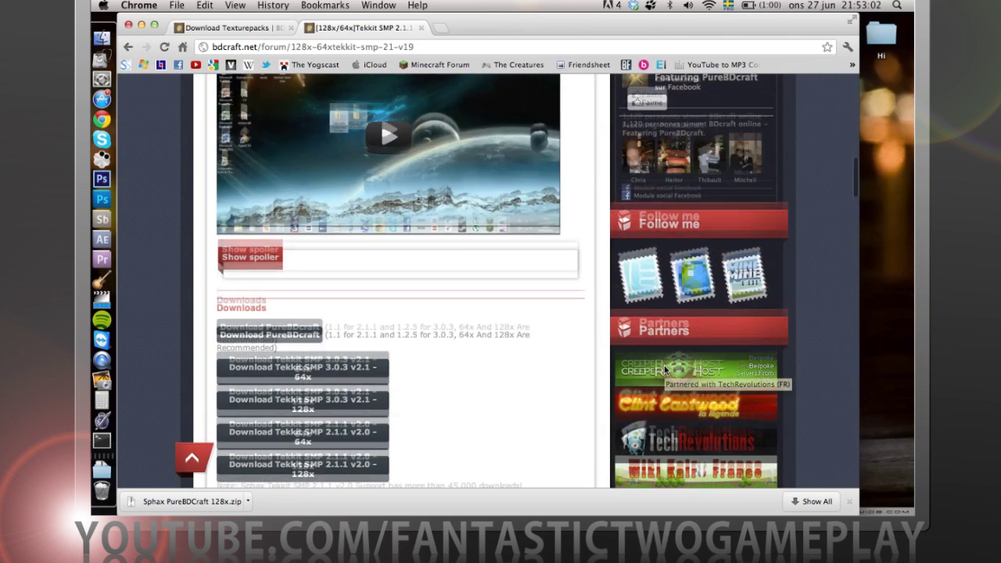
{"action": "scroll", "coordinate": [612, 338], "scroll_direction": "up", "scroll_amount": 3}
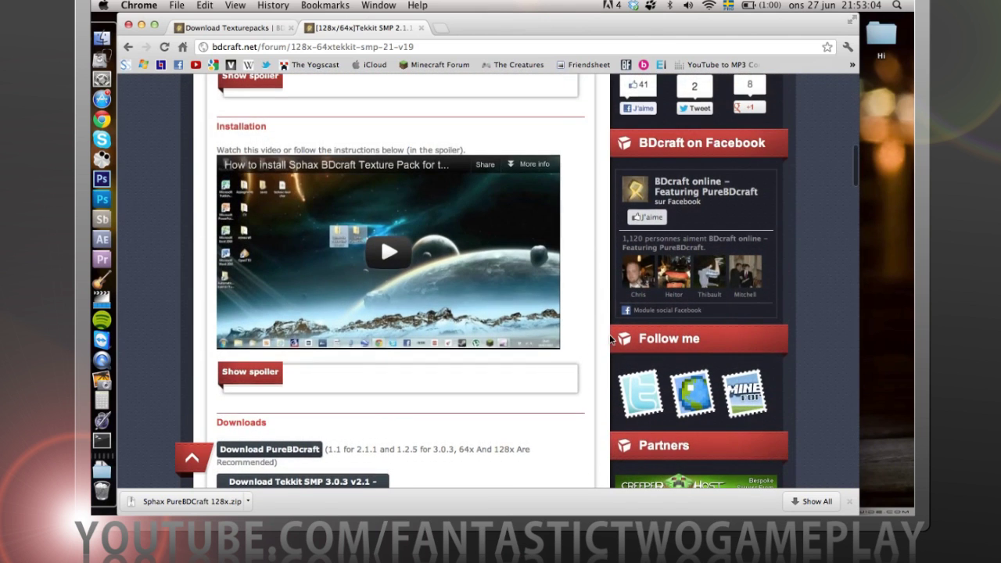
{"action": "scroll", "coordinate": [442, 137], "scroll_direction": "up", "scroll_amount": 3}
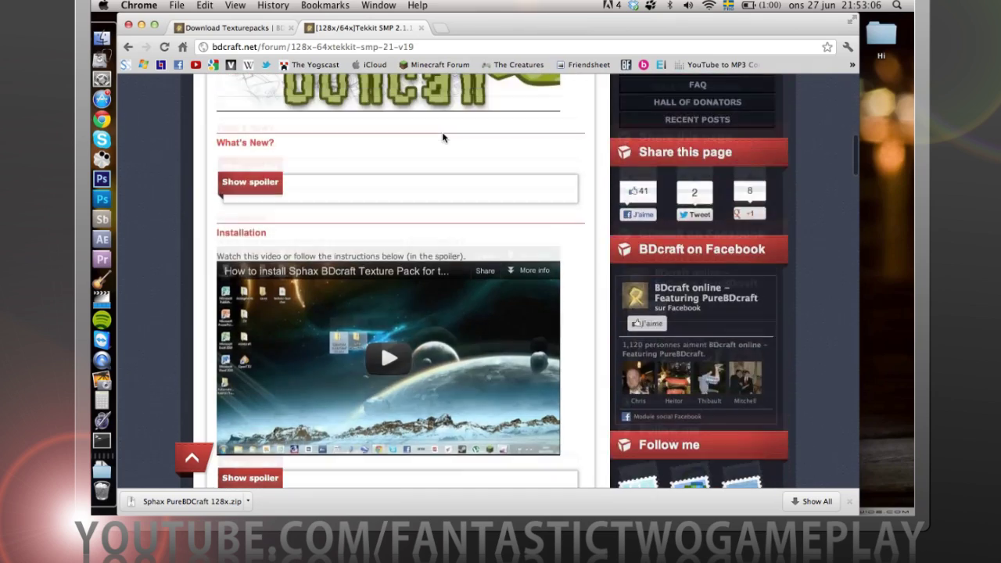
{"action": "scroll", "coordinate": [442, 137], "scroll_direction": "up", "scroll_amount": 3}
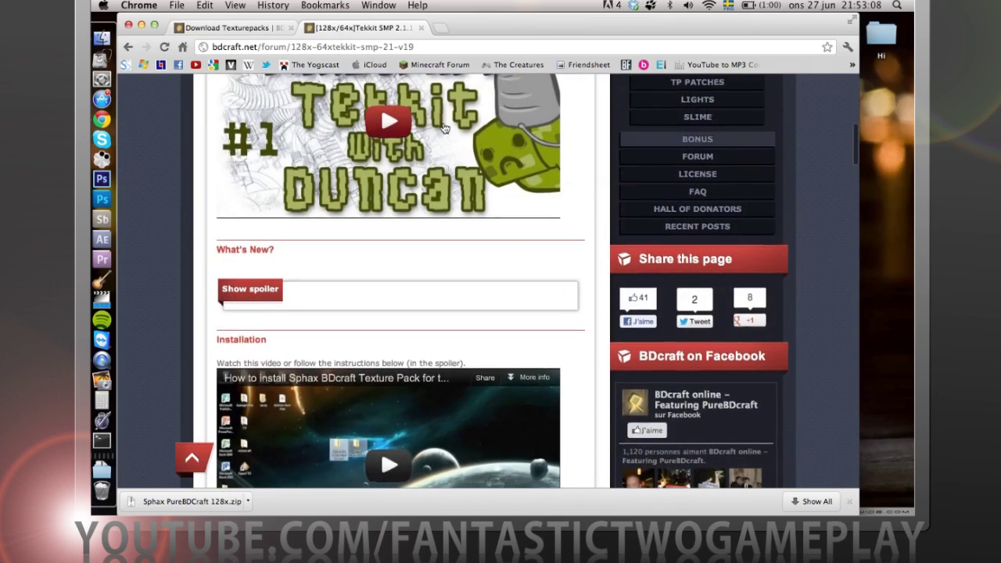
{"action": "scroll", "coordinate": [443, 128], "scroll_direction": "down", "scroll_amount": 2}
{"action": "scroll", "coordinate": [444, 127], "scroll_direction": "up", "scroll_amount": 2}
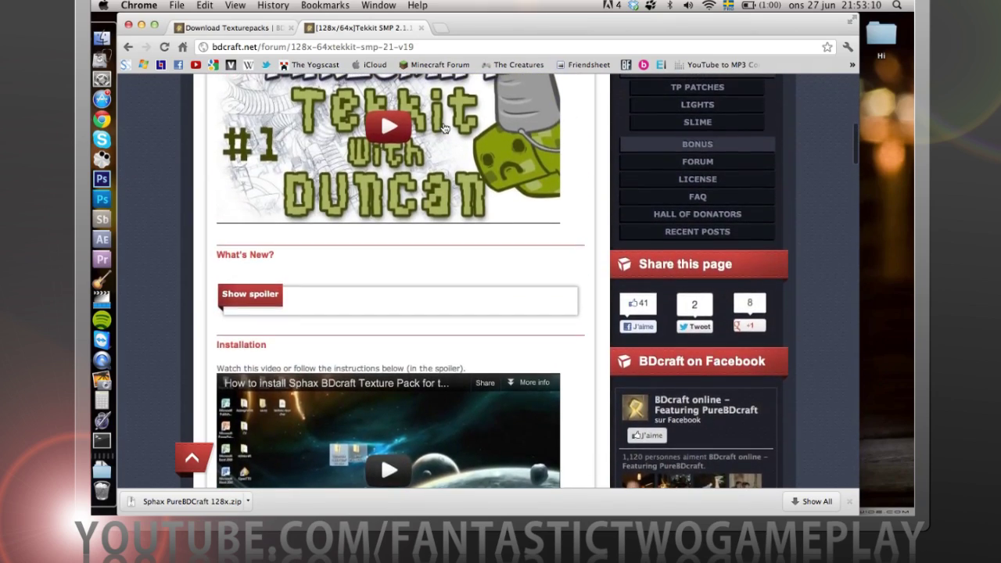
{"action": "scroll", "coordinate": [444, 127], "scroll_direction": "up", "scroll_amount": 8}
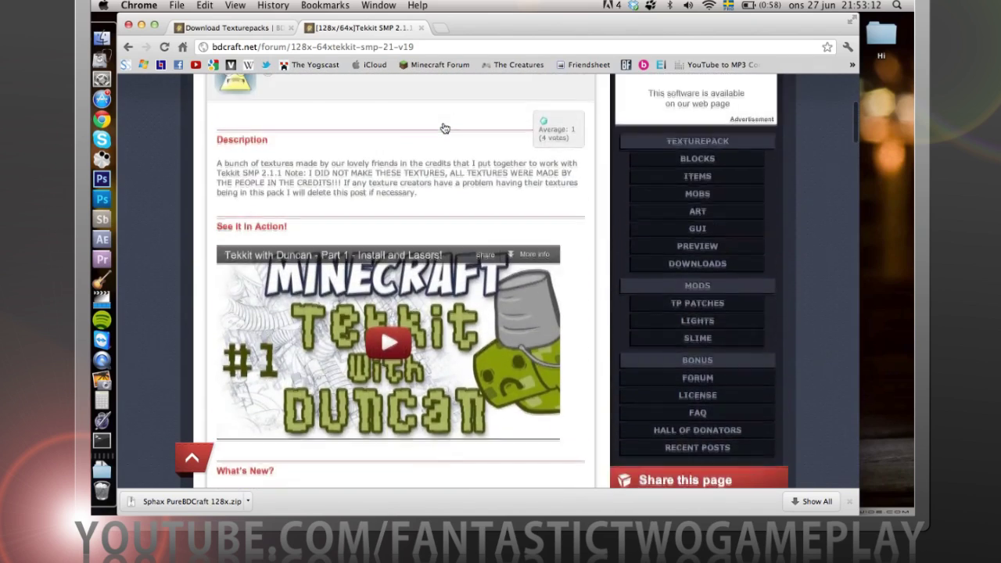
{"action": "scroll", "coordinate": [442, 123], "scroll_direction": "up", "scroll_amount": 3}
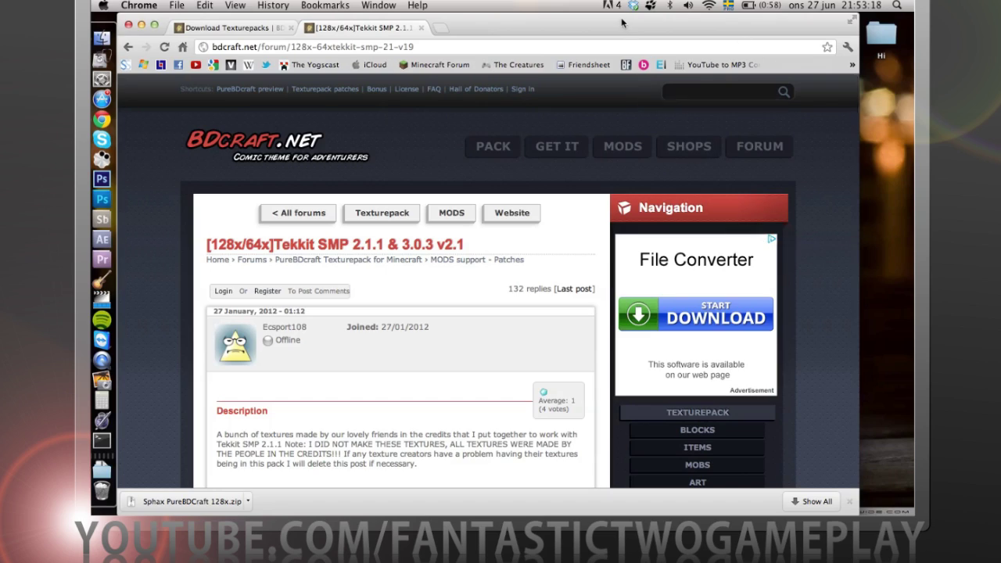
{"action": "left_click_drag", "start_coordinate": [621, 22], "coordinate": [626, 152]}
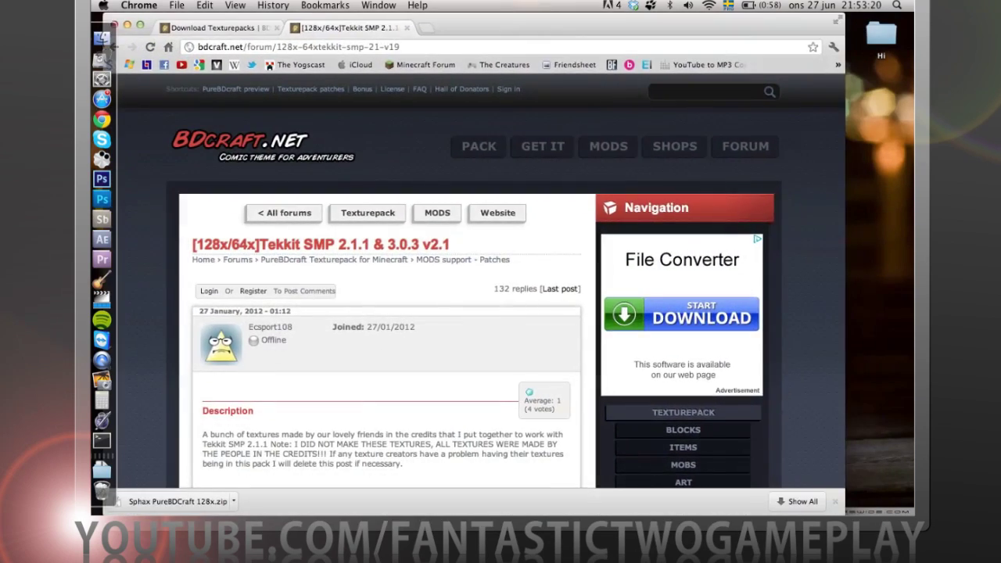